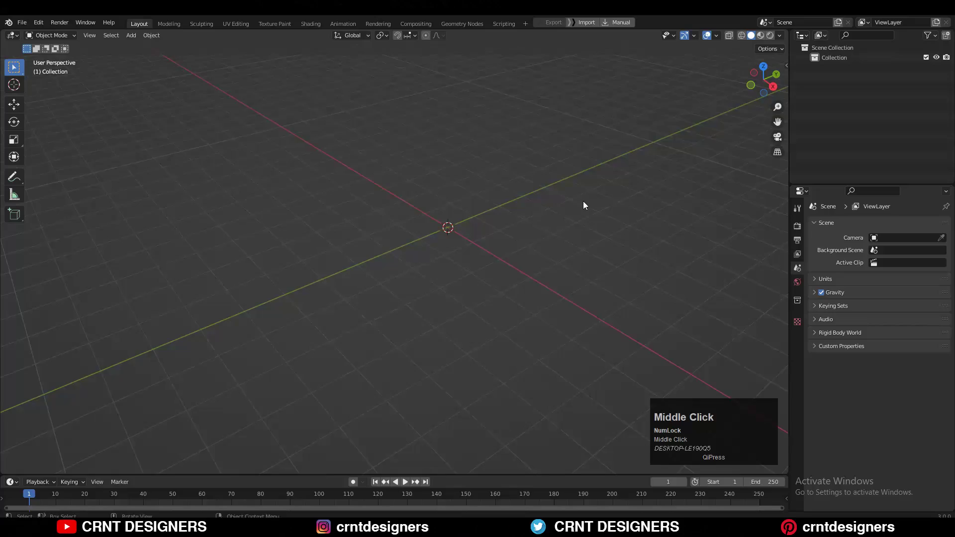
# - Add a mesh cylinder at the world origin
pyautogui.moveTo(583, 201); pyautogui.dragTo(527, 234, button='middle')
pyautogui.hotkey('shift', 'a')
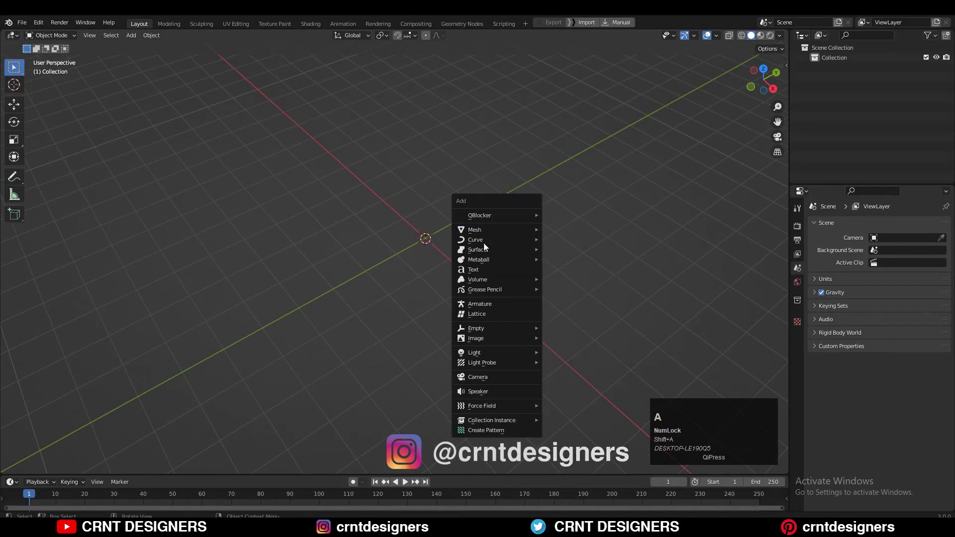
pyautogui.moveTo(482, 232)
pyautogui.click(599, 294)
pyautogui.keyDown('shift'); pyautogui.moveTo(534, 280); pyautogui.dragTo(529, 299, button='middle'); pyautogui.keyUp('shift')
pyautogui.scroll(2, 539, 271)
# - Stretch the cylinder into a tall column by scaling it to 3 along the Z axis
pyautogui.click(762, 91)
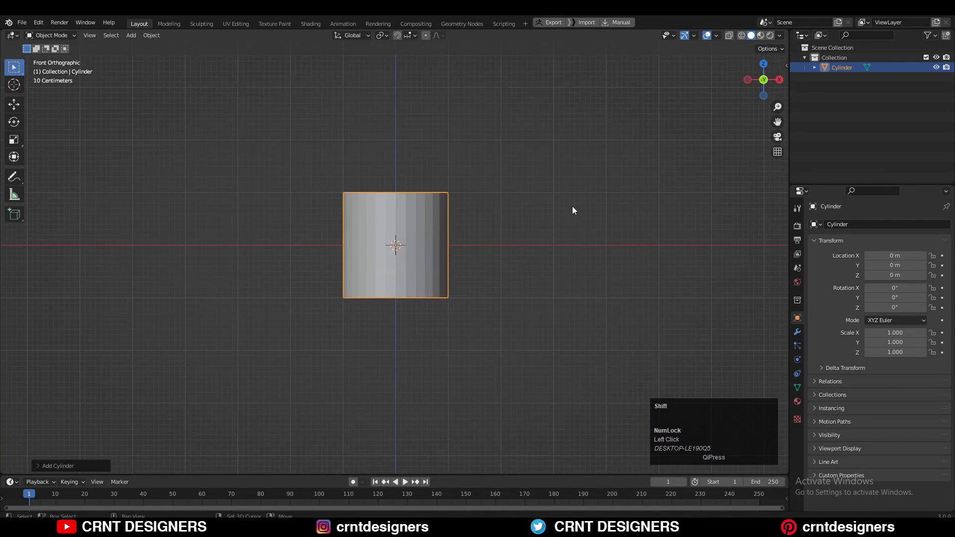
pyautogui.keyDown('shift'); pyautogui.moveTo(496, 285); pyautogui.dragTo(487, 295, button='middle'); pyautogui.keyUp('shift')
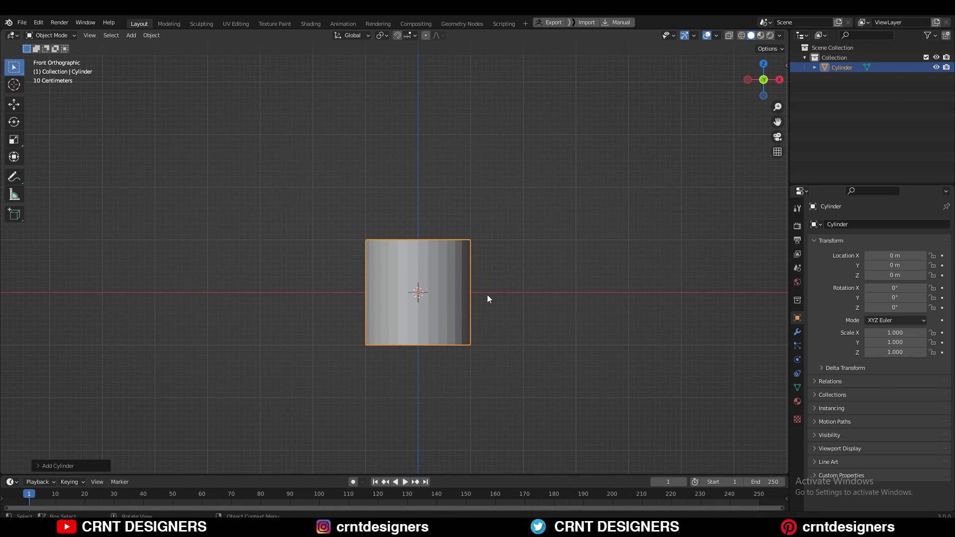
pyautogui.keyDown('shift'); pyautogui.moveTo(477, 291); pyautogui.dragTo(457, 296, button='middle'); pyautogui.keyUp('shift')
pyautogui.press('s')
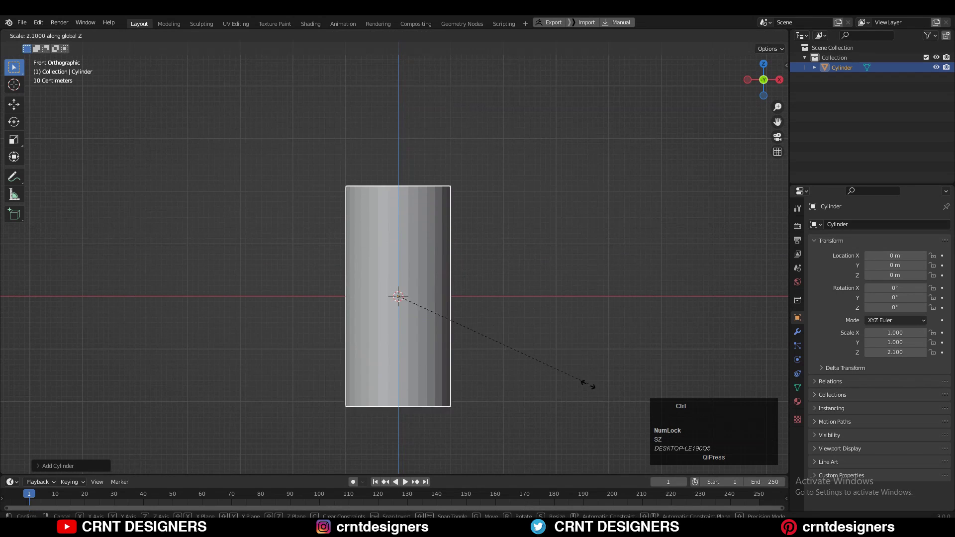
pyautogui.click(649, 469)
pyautogui.moveTo(492, 249); pyautogui.dragTo(436, 198, button='middle')
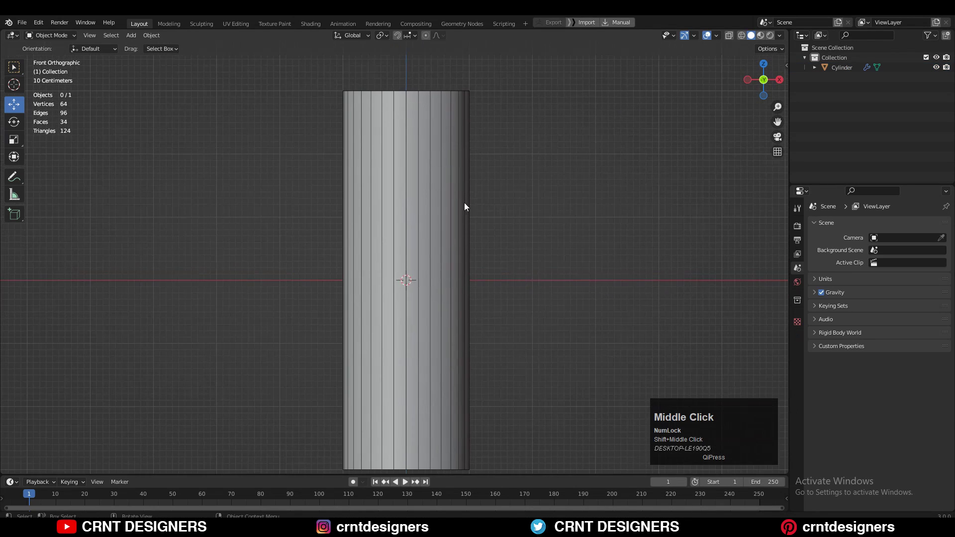
# - Add a second cylinder with 16 vertices at the origin
pyautogui.hotkey('shift', 'a')
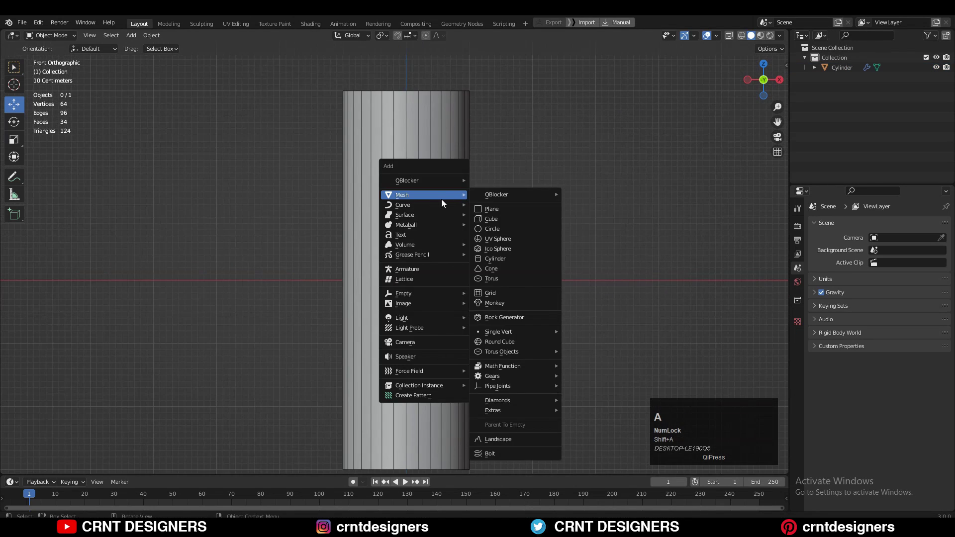
pyautogui.click(516, 259)
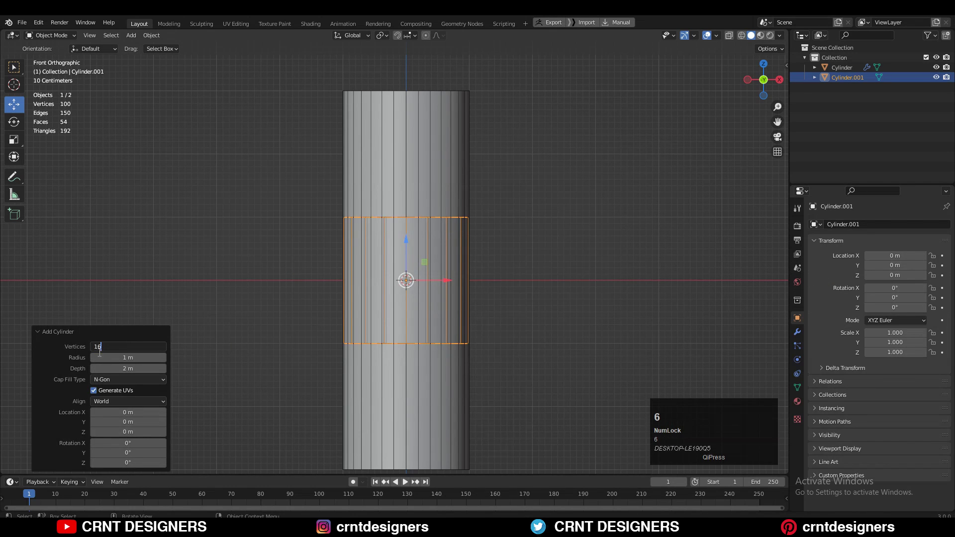
pyautogui.keyDown('shift'); pyautogui.scroll(-2, 694, 79); pyautogui.keyUp('shift')
# - Rotate the 16-sided cylinder 90° so that it lies along the Y axis
pyautogui.click(749, 78)
pyautogui.keyDown('shift'); pyautogui.moveTo(528, 141); pyautogui.dragTo(567, 70, button='middle'); pyautogui.keyUp('shift')
pyautogui.press('r')
pyautogui.click(428, 348)
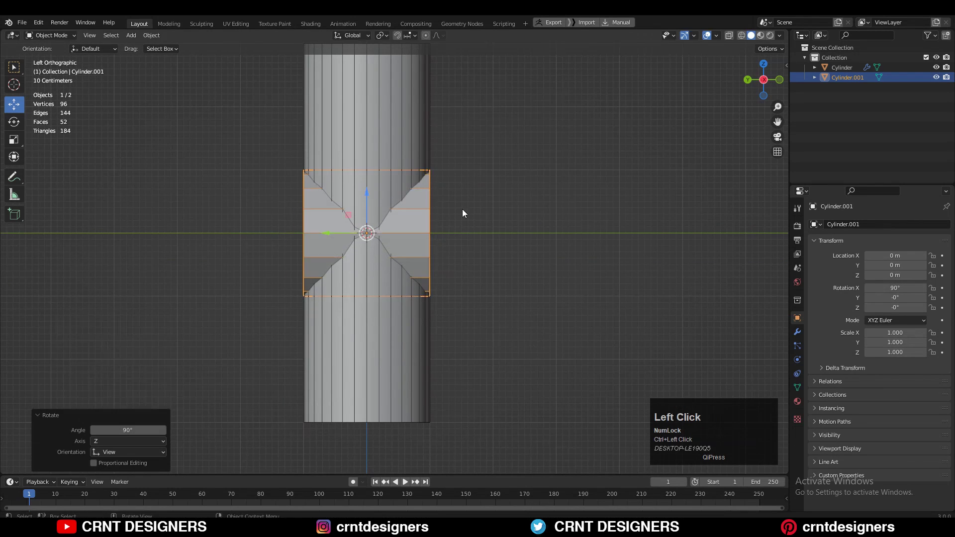
# - Scale the horizontal cylinder down uniformly to about 0.557
pyautogui.middleClick(596, 169)
pyautogui.press('s')
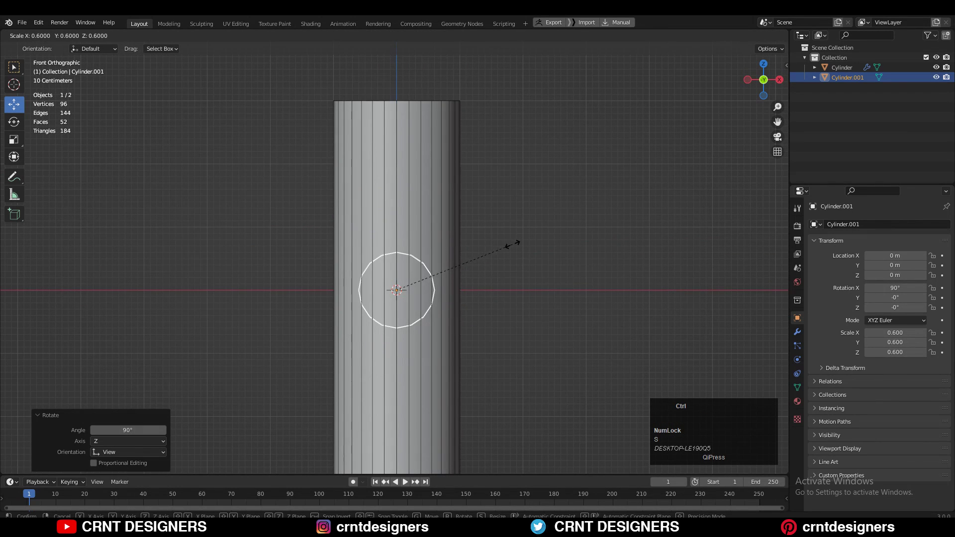
pyautogui.click(499, 242)
# - Raise the small cylinder to Z 1.9 m and pull it in front of the column to Y about -1.91 m
pyautogui.keyDown('ctrl'); pyautogui.moveTo(397, 256); pyautogui.dragTo(398, 133); pyautogui.keyUp('ctrl')
pyautogui.moveTo(441, 149); pyautogui.dragTo(454, 183, button='middle')
pyautogui.moveTo(415, 192); pyautogui.dragTo(339, 206)
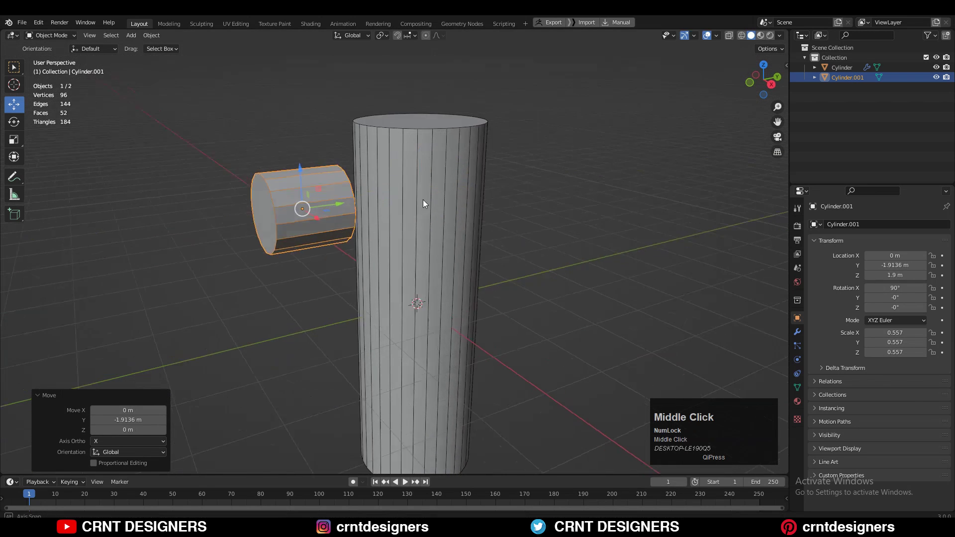
pyautogui.moveTo(371, 208); pyautogui.dragTo(440, 199, button='middle')
# - Edit the small cylinder's mesh and connect the opposite side vertices to split both end caps horizontally through the middle
pyautogui.press('Tab')
pyautogui.click(761, 83)
pyautogui.click(763, 82)
pyautogui.click(729, 36)
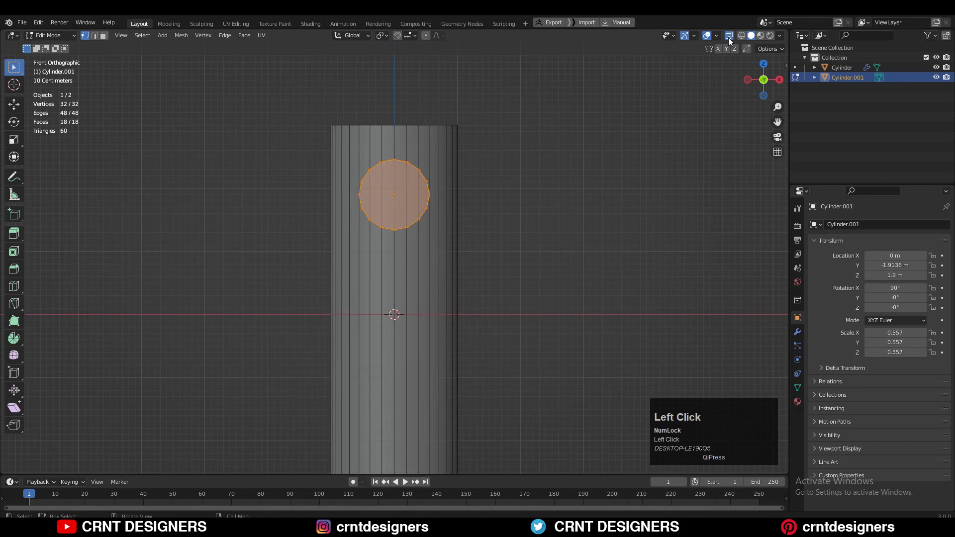
pyautogui.moveTo(328, 202); pyautogui.dragTo(328, 203)
pyautogui.rightClick(527, 174)
pyautogui.click(527, 175)
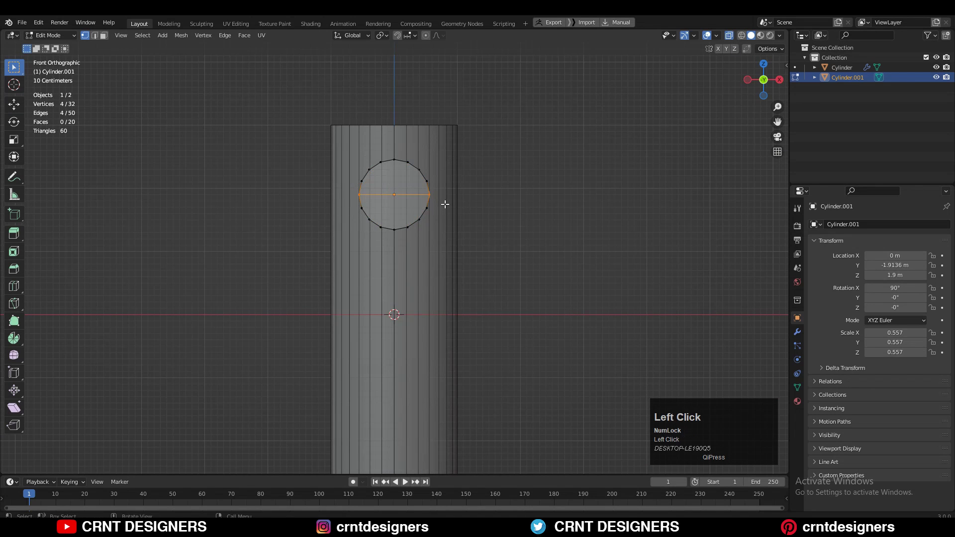
# - Delete the lower half of the small cylinder's vertices and return to Object Mode
pyautogui.moveTo(380, 217); pyautogui.dragTo(283, 254)
pyautogui.press('Delete')
pyautogui.click(460, 204)
pyautogui.keyDown('shift'); pyautogui.moveTo(458, 202); pyautogui.dragTo(537, 204, button='middle'); pyautogui.keyUp('shift')
pyautogui.scroll(3, 532, 204)
pyautogui.press('1')
pyautogui.moveTo(508, 179); pyautogui.dragTo(227, 246)
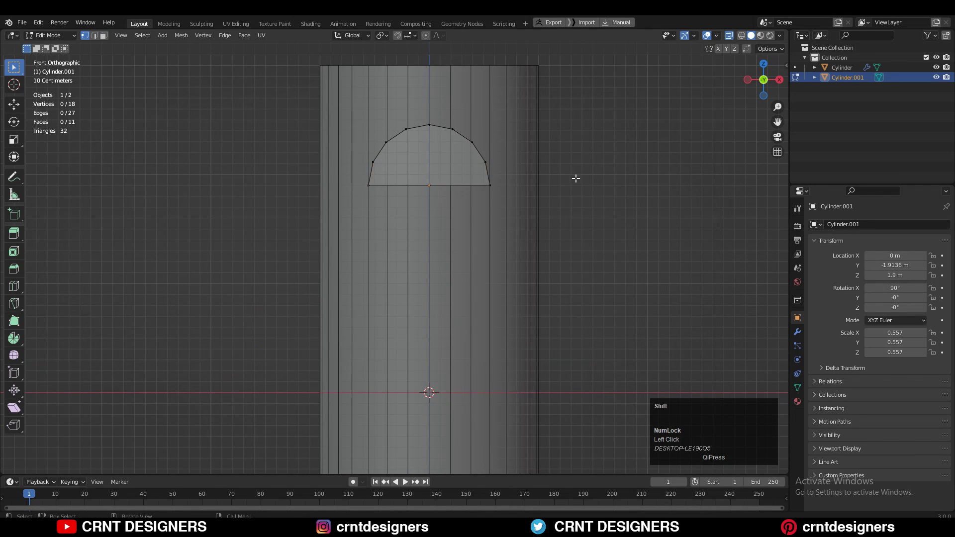
pyautogui.keyDown('shift'); pyautogui.moveTo(577, 179); pyautogui.dragTo(562, 246, button='middle'); pyautogui.keyUp('shift')
pyautogui.click(730, 36)
pyautogui.scroll(-4, 498, 189)
pyautogui.moveTo(446, 214); pyautogui.dragTo(482, 181, button='middle')
pyautogui.press('Tab')
# - Move the half-cylinder closer to the column along Y and lengthen it along Y to about 2.5 times its length
pyautogui.click(749, 78)
pyautogui.keyDown('ctrl'); pyautogui.moveTo(427, 254); pyautogui.dragTo(400, 250); pyautogui.keyUp('ctrl')
pyautogui.scroll(3, 509, 214)
pyautogui.moveTo(446, 228); pyautogui.dragTo(475, 219, button='middle')
pyautogui.press('s')
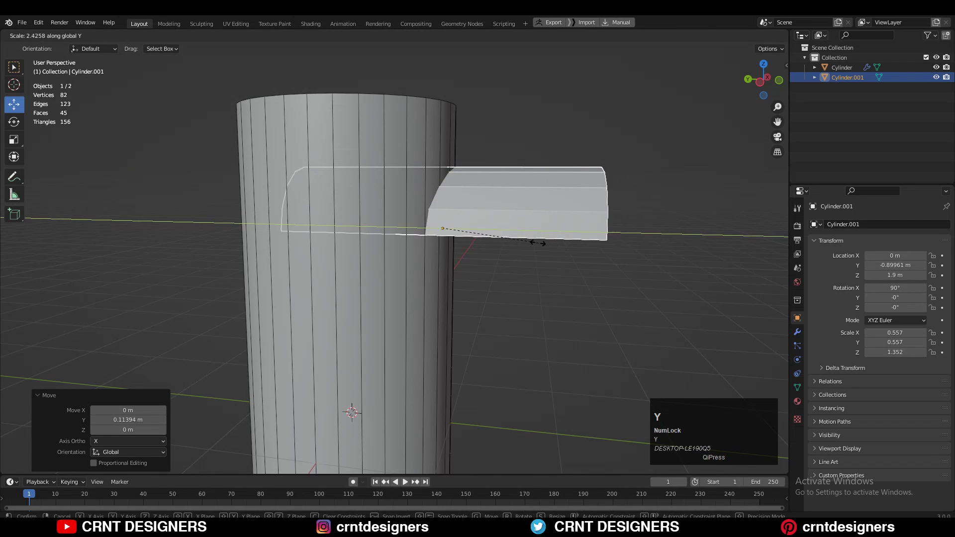
pyautogui.click(543, 241)
# - Move the half-cylinder along Y to about -0.04 m so it passes through both sides of the column
pyautogui.moveTo(395, 228); pyautogui.dragTo(393, 228)
pyautogui.moveTo(414, 171); pyautogui.dragTo(414, 171)
pyautogui.moveTo(473, 211); pyautogui.dragTo(528, 215, button='middle')
pyautogui.moveTo(357, 228); pyautogui.dragTo(297, 232)
# - Cut an arched opening through the column with a Boolean difference, using the half-cylinder as the cutter
pyautogui.keyDown('shift'); pyautogui.click(428, 145); pyautogui.keyUp('shift')
pyautogui.scroll(-1, 413, 176)
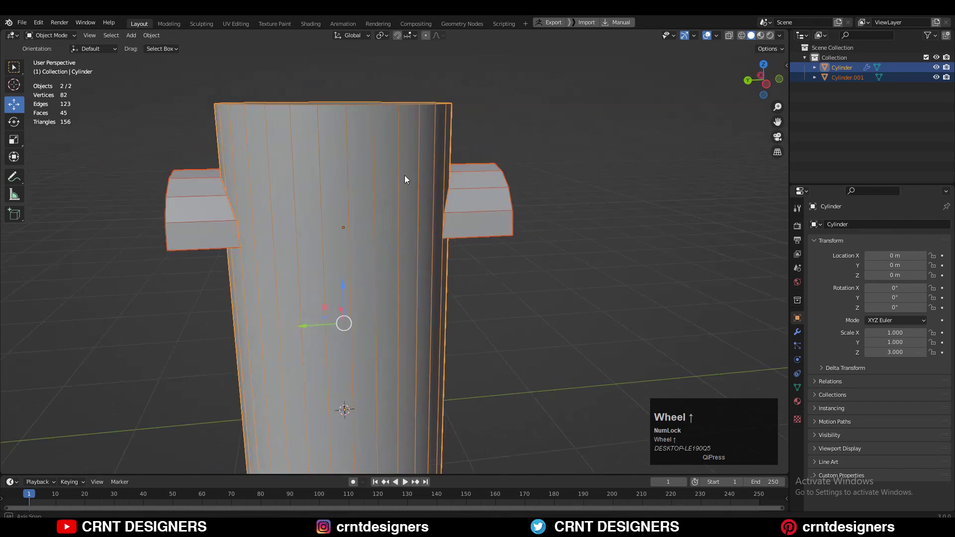
pyautogui.moveTo(414, 176); pyautogui.dragTo(497, 203, button='middle')
pyautogui.hotkey('alt', 'x')
pyautogui.click(648, 183)
pyautogui.moveTo(577, 214); pyautogui.dragTo(627, 174, button='middle')
pyautogui.click(698, 115)
# - Add a cube and move it in front of the column to Y about -1.36 m
pyautogui.click(758, 79)
pyautogui.click(354, 167)
pyautogui.click(533, 233)
pyautogui.hotkey('shift', 'a')
pyautogui.moveTo(524, 234)
pyautogui.click(568, 250)
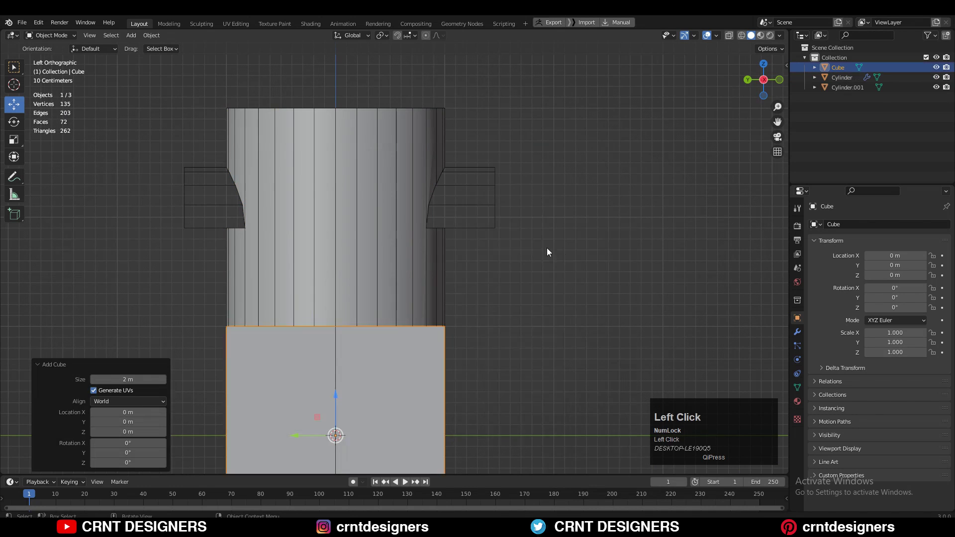
pyautogui.scroll(-5, 552, 247)
pyautogui.click(359, 286)
pyautogui.moveTo(359, 286); pyautogui.dragTo(418, 286)
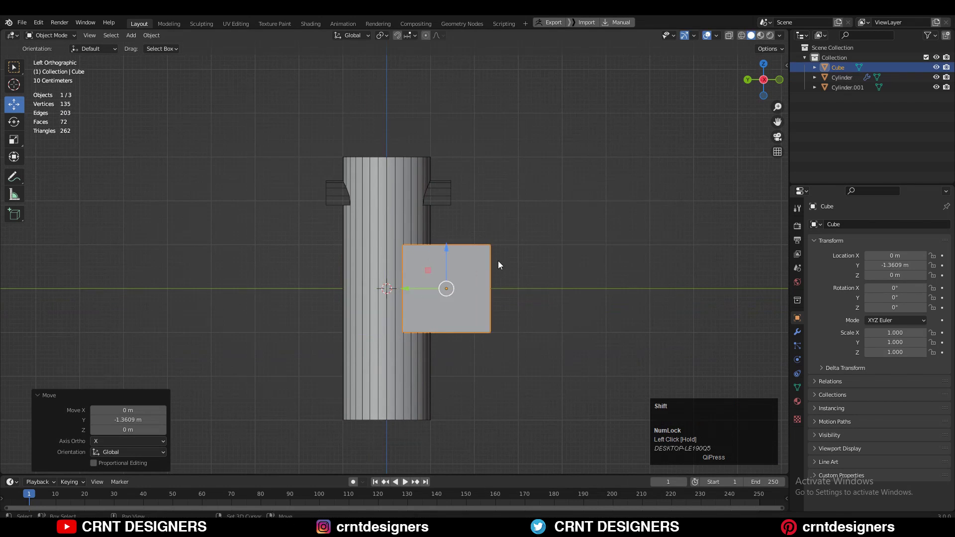
# - Flatten the cube to 0.1 along Y and move it into the column's front at Y about -0.89 m
pyautogui.keyDown('shift'); pyautogui.moveTo(552, 264); pyautogui.dragTo(576, 229, button='middle'); pyautogui.keyUp('shift')
pyautogui.scroll(1, 576, 229)
pyautogui.press('s')
pyautogui.press('y')
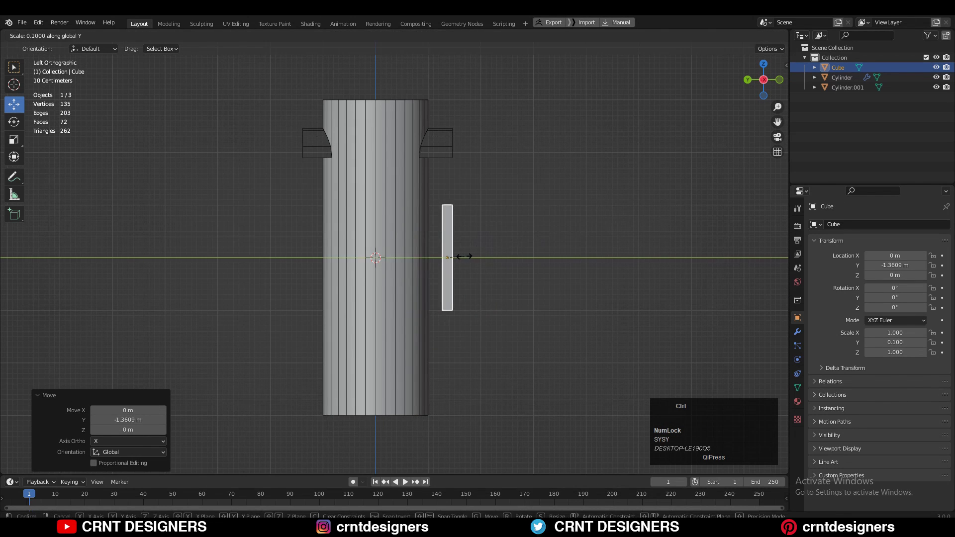
pyautogui.click(465, 256)
pyautogui.moveTo(438, 237); pyautogui.dragTo(388, 250)
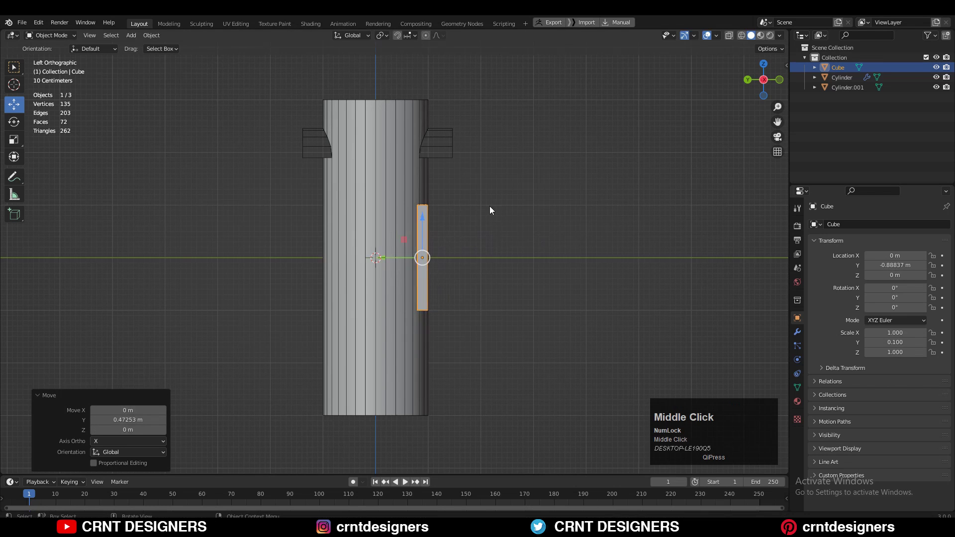
# - Thicken the flat cube to 0.15 along Y and scale it to 2 along Z
pyautogui.moveTo(494, 209); pyautogui.dragTo(409, 214, button='middle')
pyautogui.moveTo(399, 259); pyautogui.dragTo(459, 282, button='middle')
pyautogui.press('s')
pyautogui.press('y')
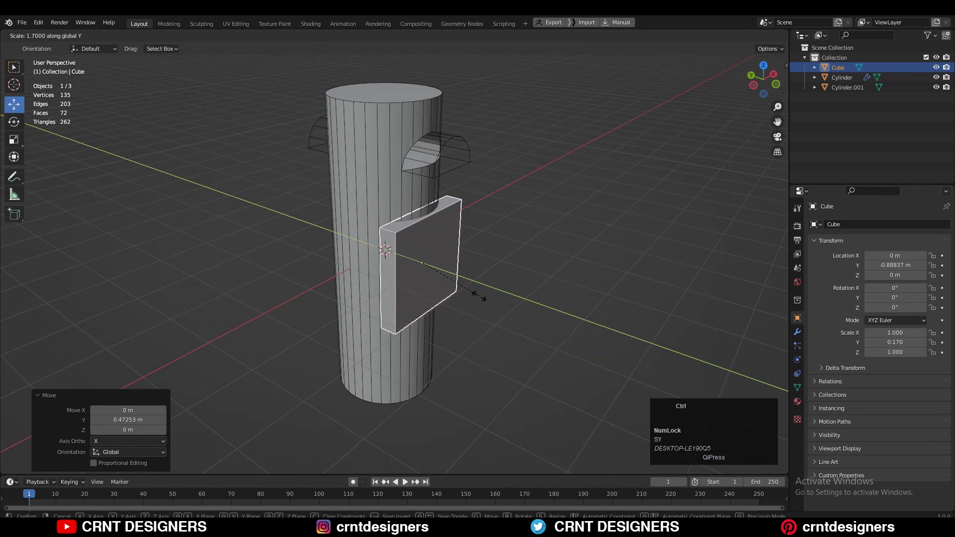
pyautogui.click(480, 294)
pyautogui.press('s')
pyautogui.press('z')
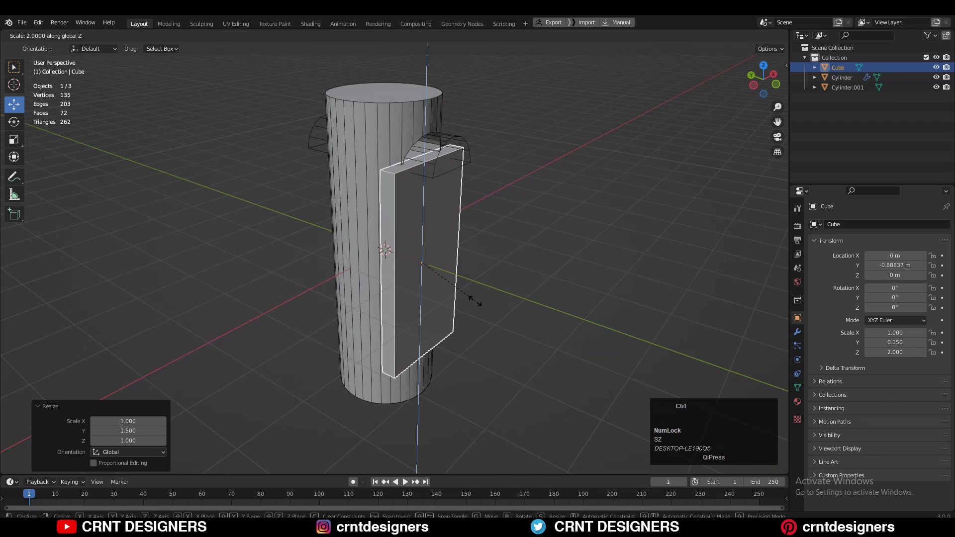
pyautogui.click(476, 302)
# - Cut a flat recess into the column's front with a Boolean difference, using the flattened cube as the cutter
pyautogui.moveTo(476, 302); pyautogui.dragTo(423, 189, button='middle')
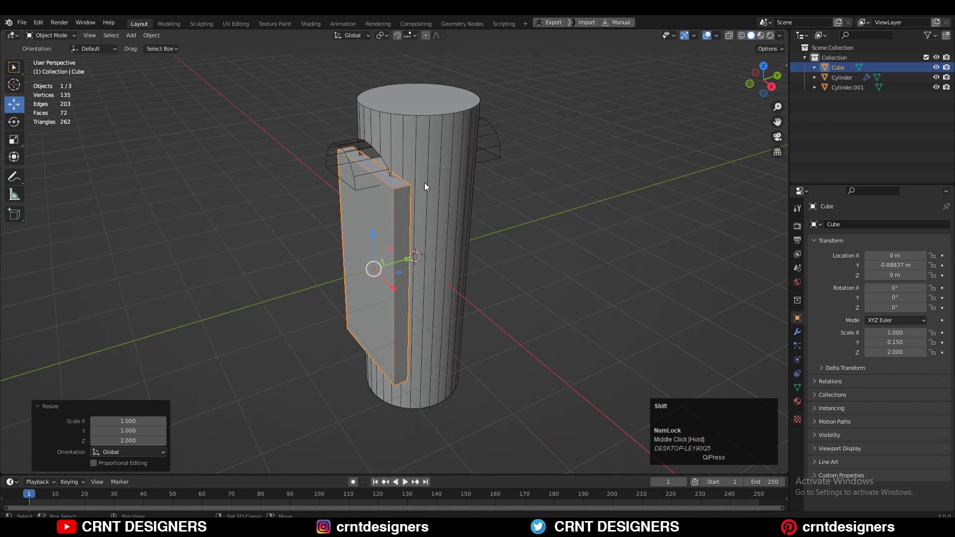
pyautogui.keyDown('shift'); pyautogui.click(427, 185); pyautogui.keyUp('shift')
pyautogui.hotkey('alt', 'x')
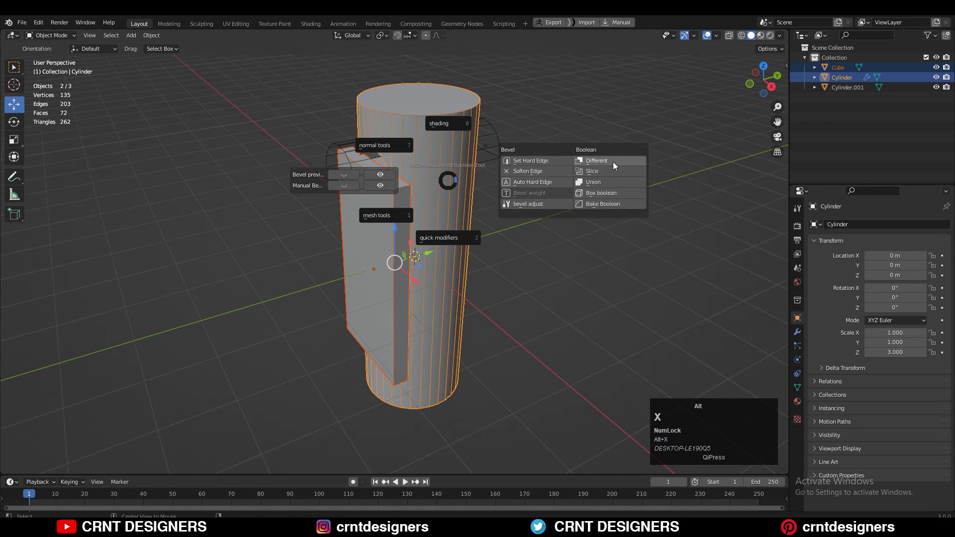
pyautogui.click(613, 163)
pyautogui.click(562, 166)
# - Enlarge the cube cutter slightly along the X and Z axes
pyautogui.moveTo(535, 182); pyautogui.dragTo(716, 81, button='middle')
pyautogui.click(490, 187)
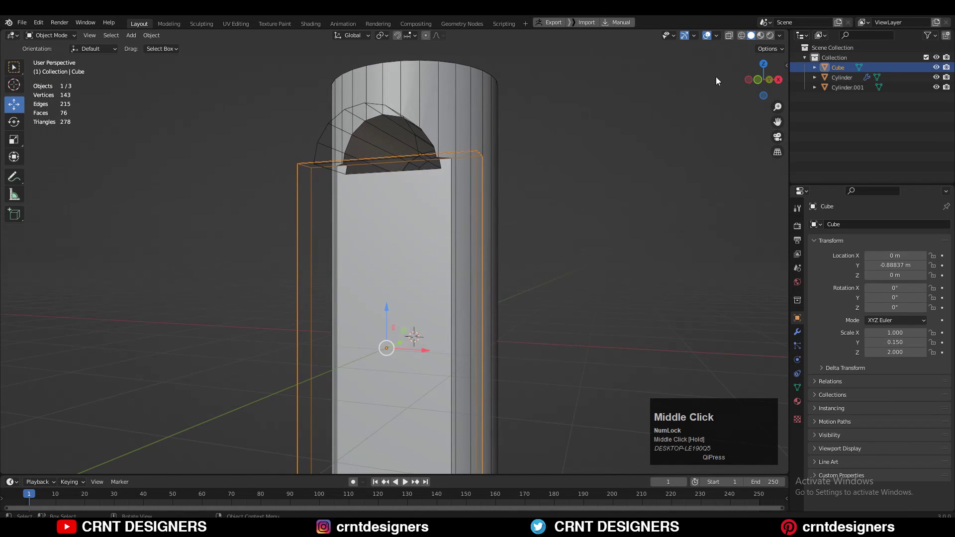
pyautogui.click(760, 80)
pyautogui.keyDown('shift'); pyautogui.moveTo(527, 187); pyautogui.dragTo(529, 185, button='middle'); pyautogui.keyUp('shift')
pyautogui.press('s')
pyautogui.press('x')
pyautogui.click(525, 193)
pyautogui.press('s')
pyautogui.press('z')
pyautogui.click(513, 223)
# - Raise the half-cylinder cutter to Z about 1.92 m and shrink it uniformly by a factor of about 0.963
pyautogui.moveTo(514, 223); pyautogui.dragTo(398, 209, button='middle')
pyautogui.scroll(1, 397, 210)
pyautogui.click(397, 209)
pyautogui.click(763, 80)
pyautogui.scroll(3, 513, 188)
pyautogui.press('s')
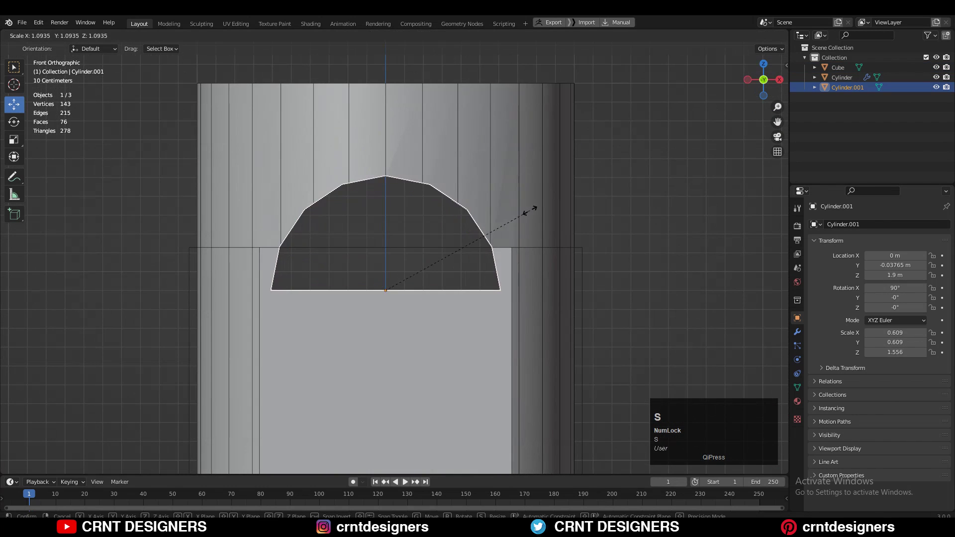
pyautogui.rightClick(510, 207)
pyautogui.moveTo(387, 249); pyautogui.dragTo(412, 247)
pyautogui.press('s')
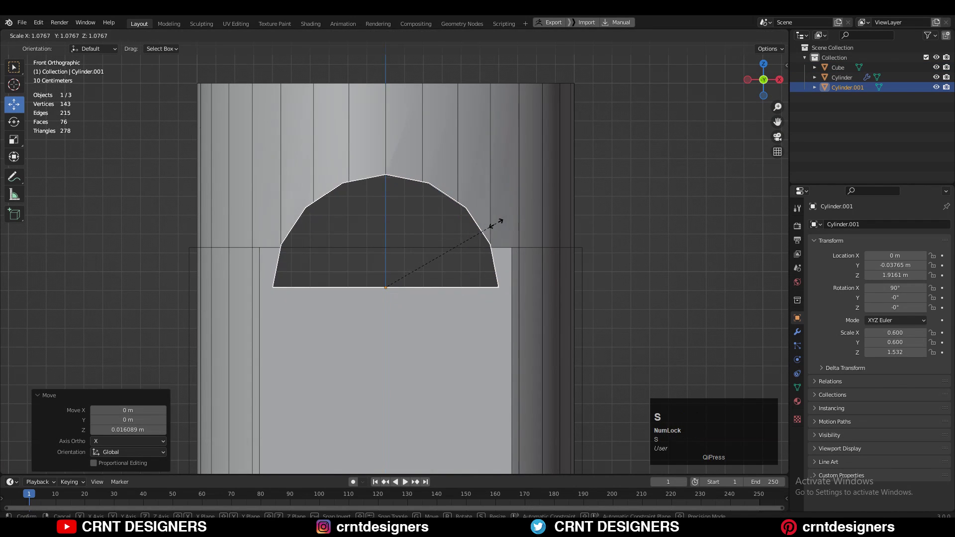
pyautogui.click(465, 238)
pyautogui.scroll(-2, 536, 234)
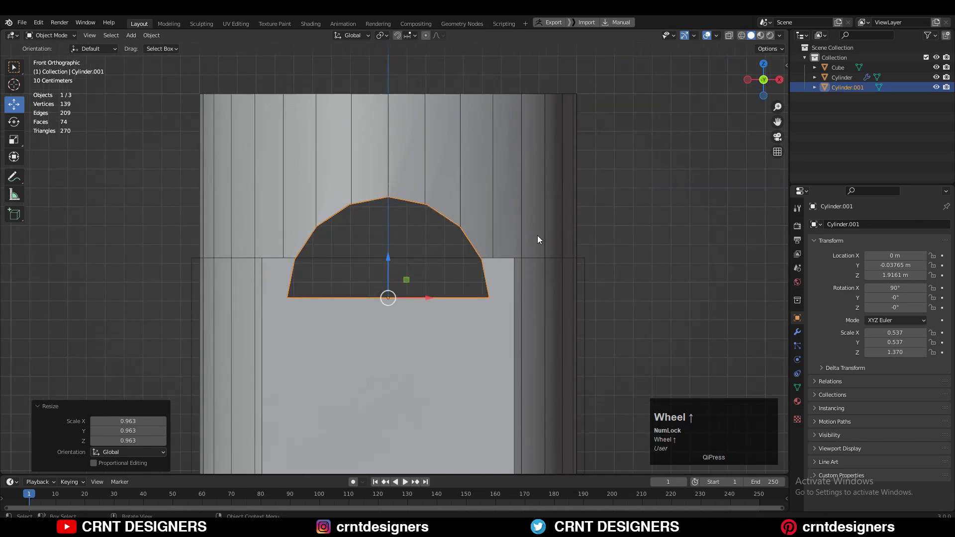
# - Apply both Boolean difference modifiers on the column
pyautogui.moveTo(535, 234); pyautogui.dragTo(480, 201, button='middle')
pyautogui.scroll(-4, 491, 278)
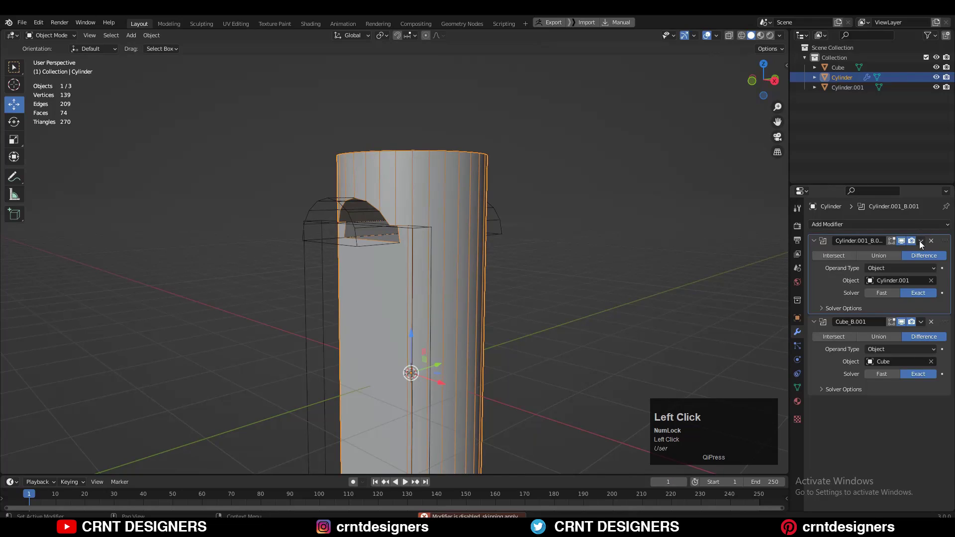
pyautogui.click(921, 240)
pyautogui.click(917, 252)
pyautogui.click(920, 242)
pyautogui.click(917, 253)
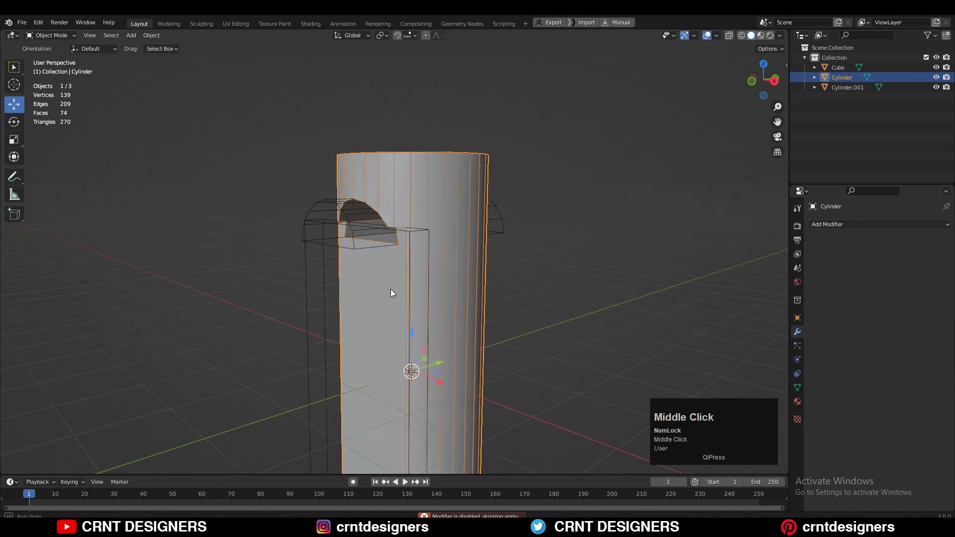
# - Delete the half-cylinder and cube cutter objects
pyautogui.moveTo(411, 284); pyautogui.dragTo(346, 300, button='middle')
pyautogui.click(305, 215)
pyautogui.press('x')
pyautogui.click(328, 270)
pyautogui.press('x')
pyautogui.click(327, 268)
# - Open the column's mesh for editing and select its flat front face
pyautogui.moveTo(327, 268); pyautogui.dragTo(386, 272, button='middle')
pyautogui.click(418, 231)
pyautogui.press('Tab')
pyautogui.click(386, 273)
pyautogui.click(763, 80)
pyautogui.keyDown('shift'); pyautogui.moveTo(517, 220); pyautogui.dragTo(545, 177, button='middle'); pyautogui.keyUp('shift')
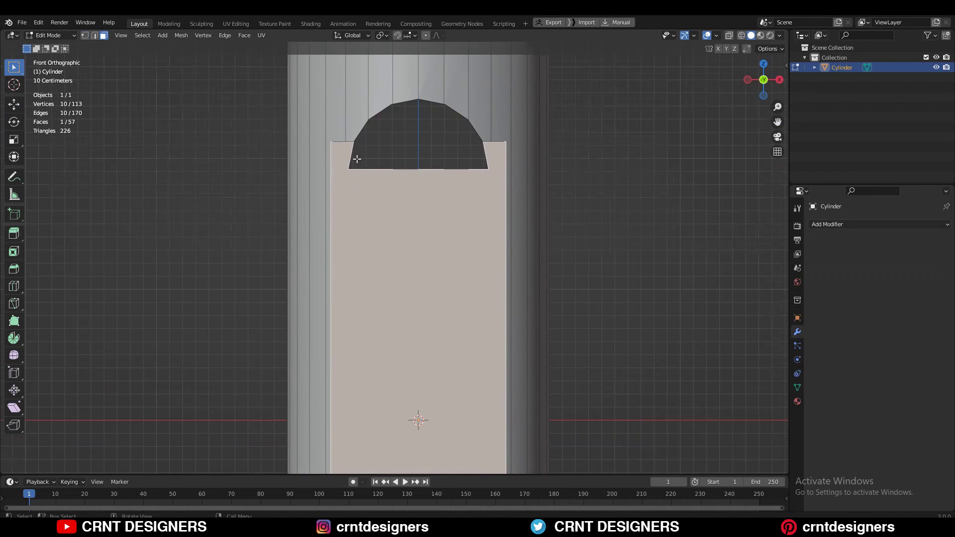
# - Move the two vertices at the arched opening's lower left corner inward along X by about 0.04 m to make that side vertical
pyautogui.hotkey('alt', 'z')
pyautogui.scroll(-2, 368, 164)
pyautogui.press('1')
pyautogui.click(415, 178)
pyautogui.scroll(2, 416, 178)
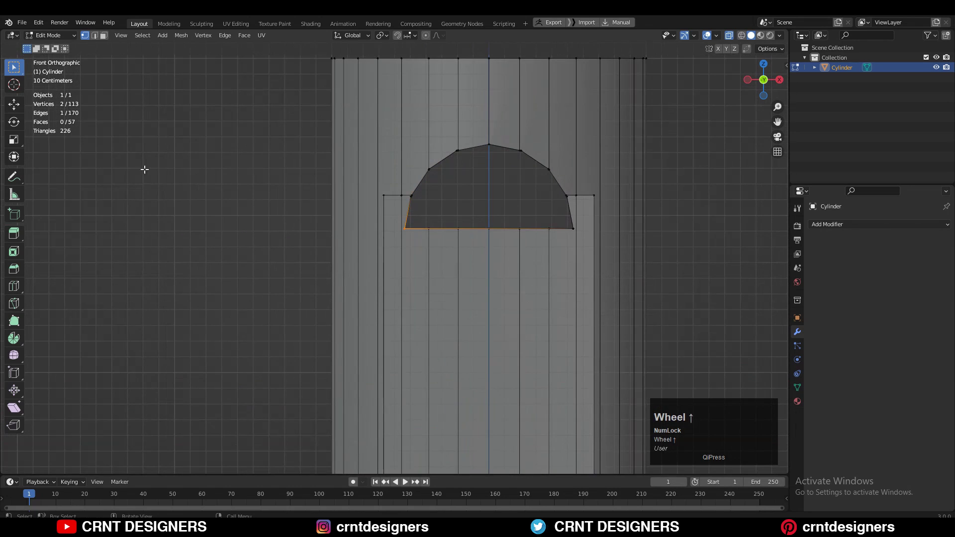
pyautogui.moveTo(443, 229); pyautogui.dragTo(453, 227)
pyautogui.scroll(4, 456, 215)
pyautogui.keyDown('shift'); pyautogui.moveTo(520, 199); pyautogui.dragTo(483, 259, button='middle'); pyautogui.keyUp('shift')
pyautogui.scroll(3, 474, 242)
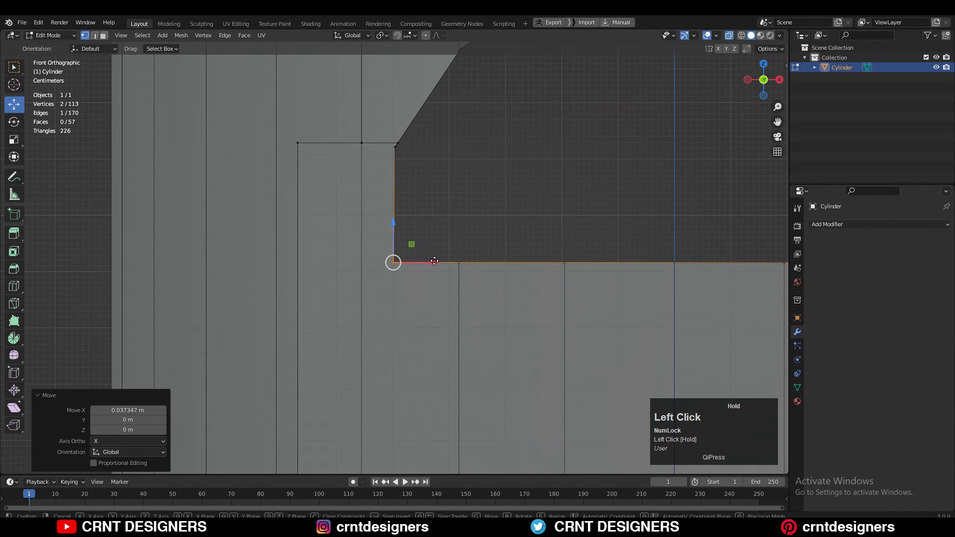
pyautogui.keyDown('shift'); pyautogui.moveTo(430, 261); pyautogui.dragTo(429, 261); pyautogui.keyUp('shift')
pyautogui.click(480, 187)
# - Symmetrize the whole column mesh so the opening's right side mirrors the corrected left side
pyautogui.scroll(-5, 485, 182)
pyautogui.click(730, 36)
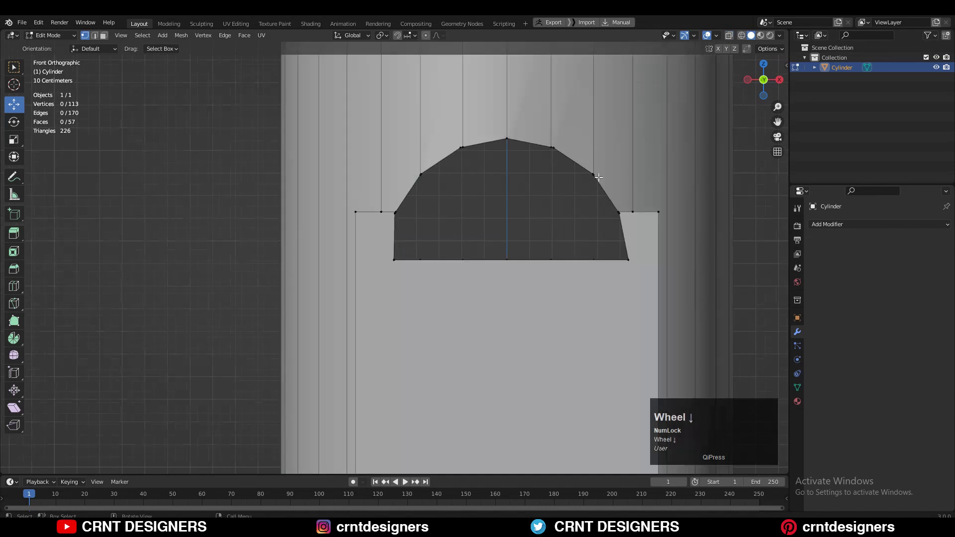
pyautogui.scroll(-5, 587, 199)
pyautogui.press('a')
pyautogui.click(177, 37)
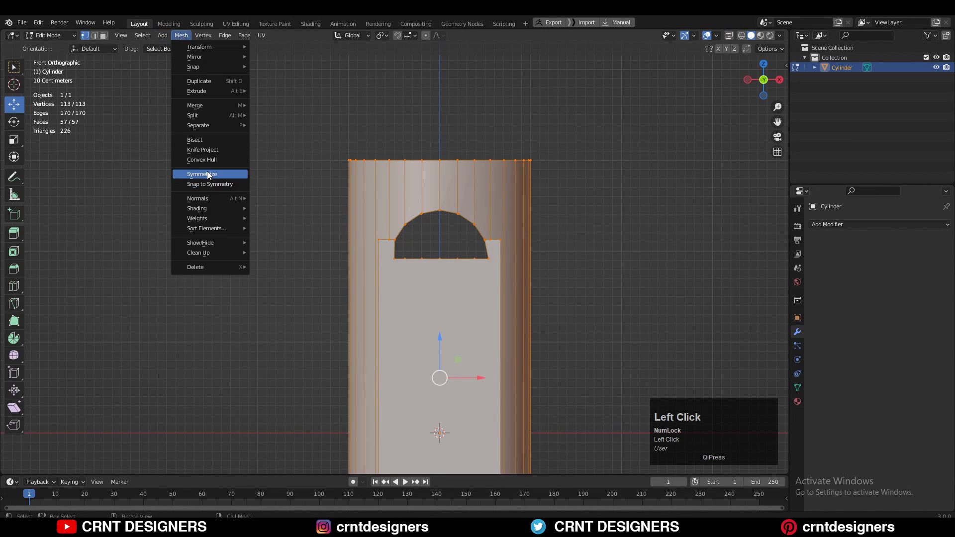
pyautogui.click(207, 174)
# - Select the left half of the front panel and knife-cut it vertically down from the opening's lower left corner
pyautogui.keyDown('shift'); pyautogui.moveTo(390, 241); pyautogui.dragTo(347, 192, button='middle'); pyautogui.keyUp('shift')
pyautogui.scroll(3, 347, 192)
pyautogui.click(361, 178)
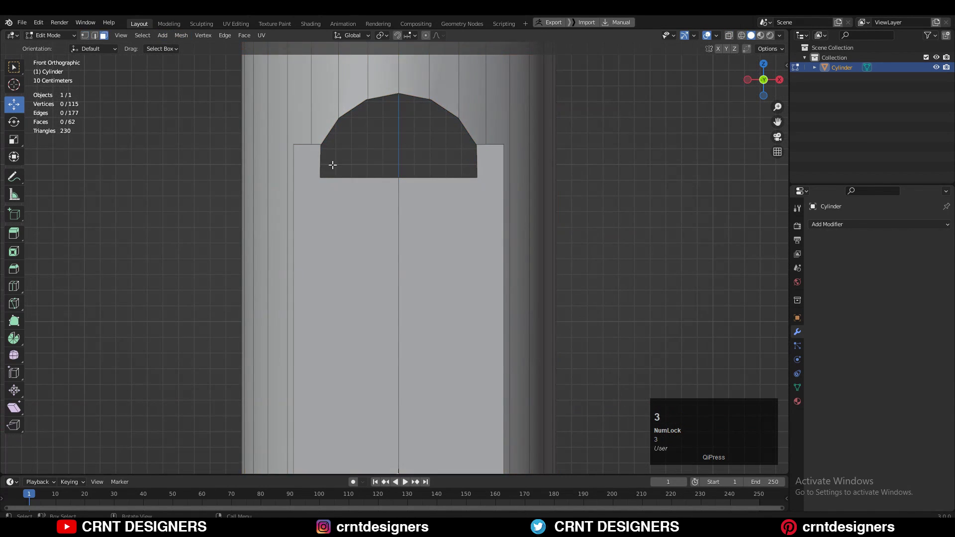
pyautogui.moveTo(382, 302); pyautogui.dragTo(392, 318)
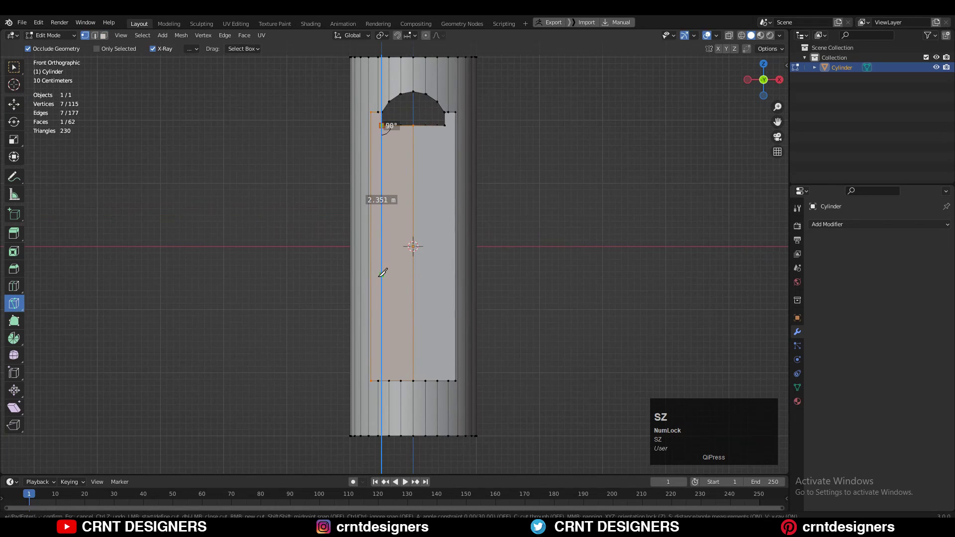
# - Knife-cut a horizontal line through the whole column above the panel's lower end and dissolve the stray diagonal edge beneath it
pyautogui.keyDown('shift'); pyautogui.moveTo(422, 307); pyautogui.dragTo(401, 264, button='middle'); pyautogui.keyUp('shift')
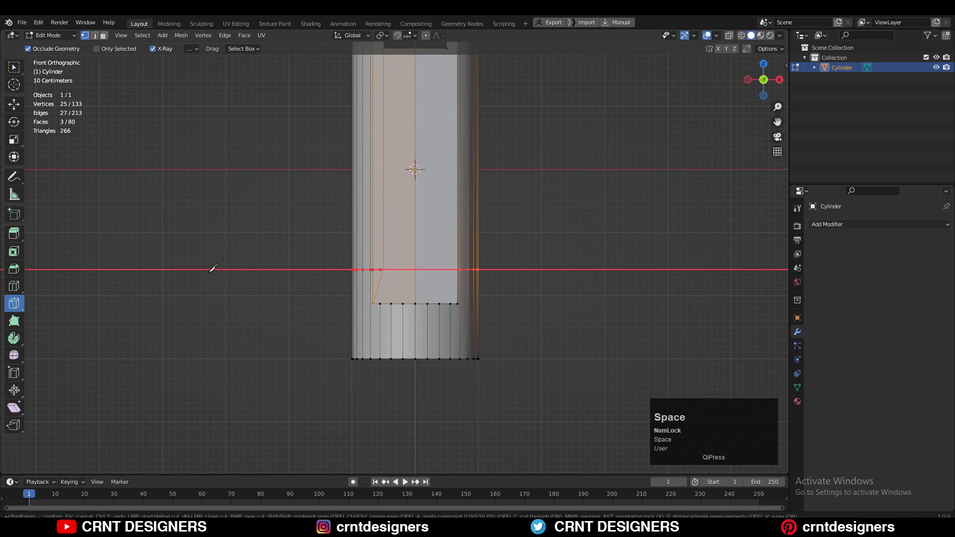
pyautogui.press('Return')
pyautogui.scroll(3, 369, 272)
pyautogui.press('2')
pyautogui.click(369, 298)
pyautogui.hotkey('ctrl', 'x')
# - Symmetrize the whole mesh so the right half of the column receives the new cuts
pyautogui.scroll(-5, 393, 142)
pyautogui.keyDown('shift'); pyautogui.moveTo(394, 139); pyautogui.dragTo(404, 209, button='middle'); pyautogui.keyUp('shift')
pyautogui.press('a')
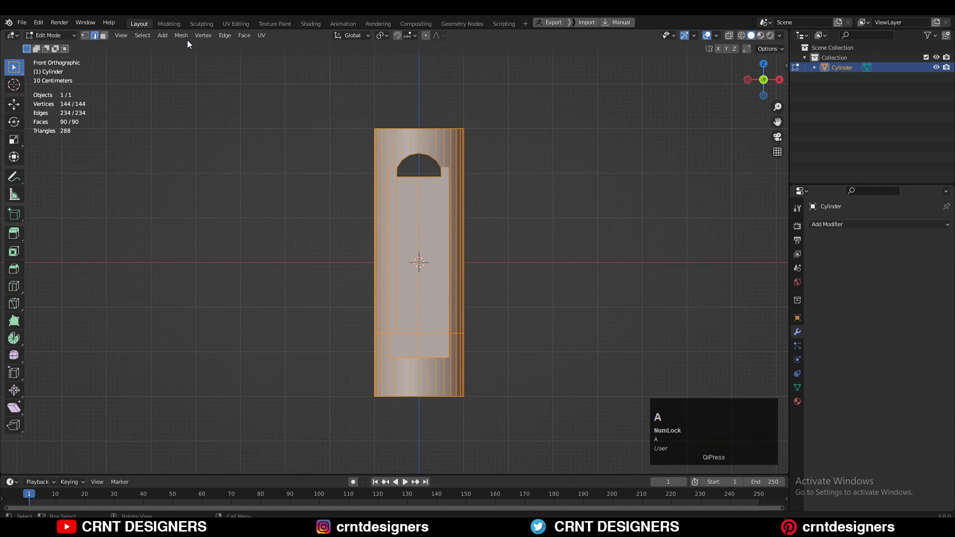
pyautogui.click(181, 35)
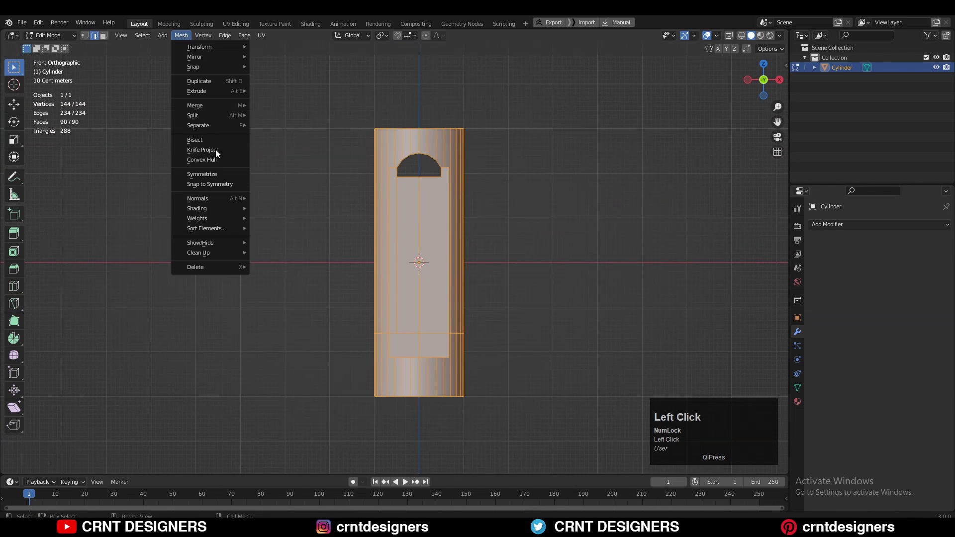
pyautogui.click(202, 175)
pyautogui.click(512, 160)
# - Symmetrize the whole mesh along Y so the back of the column mirrors the front
pyautogui.moveTo(466, 168); pyautogui.dragTo(289, 196, button='middle')
pyautogui.press('a')
pyautogui.click(181, 36)
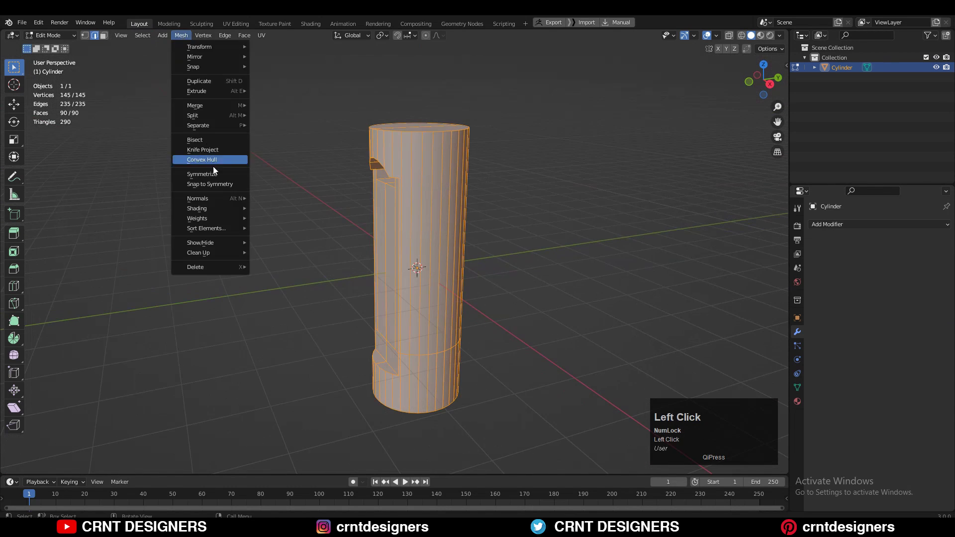
pyautogui.click(210, 153)
pyautogui.click(135, 418)
# - Delete the front and back panel faces between the arch and the horizontal cut to extend the through-opening downward, using X-ray selection
pyautogui.moveTo(289, 339); pyautogui.dragTo(224, 316, button='middle')
pyautogui.press('3')
pyautogui.moveTo(361, 309); pyautogui.dragTo(525, 295, button='middle')
pyautogui.click(763, 79)
pyautogui.scroll(2, 516, 216)
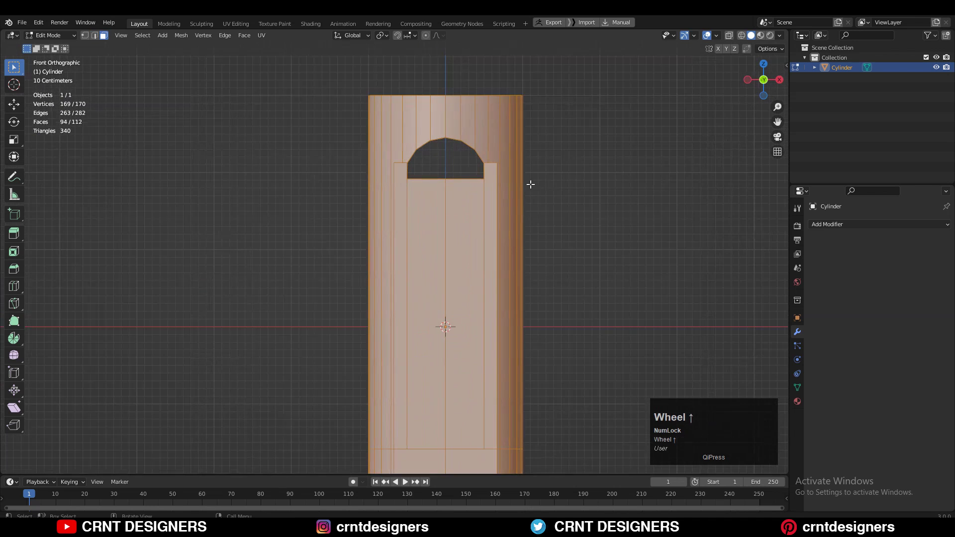
pyautogui.click(729, 35)
pyautogui.moveTo(475, 365); pyautogui.dragTo(476, 367)
pyautogui.scroll(-1, 473, 363)
pyautogui.keyDown('shift'); pyautogui.moveTo(458, 351); pyautogui.dragTo(443, 228, button='middle'); pyautogui.keyUp('shift')
pyautogui.press('x')
pyautogui.click(479, 175)
pyautogui.keyDown('shift'); pyautogui.moveTo(479, 174); pyautogui.dragTo(486, 268, button='middle'); pyautogui.keyUp('shift')
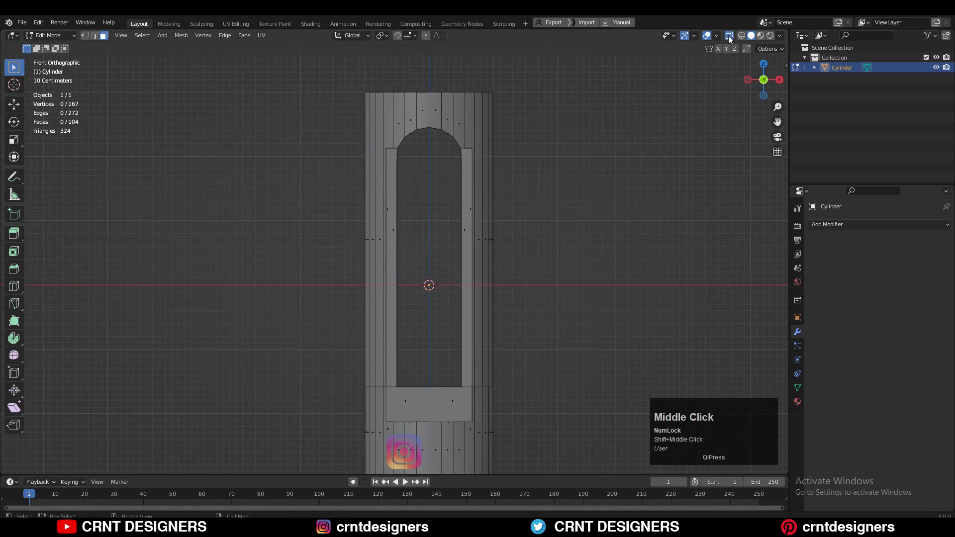
pyautogui.click(729, 38)
# - Dissolve the edge loop running across the middle of the arch's underside and clear the selection
pyautogui.moveTo(557, 149); pyautogui.dragTo(497, 124, button='middle')
pyautogui.scroll(3, 428, 199)
pyautogui.moveTo(428, 199); pyautogui.dragTo(420, 102, button='middle')
pyautogui.press('2')
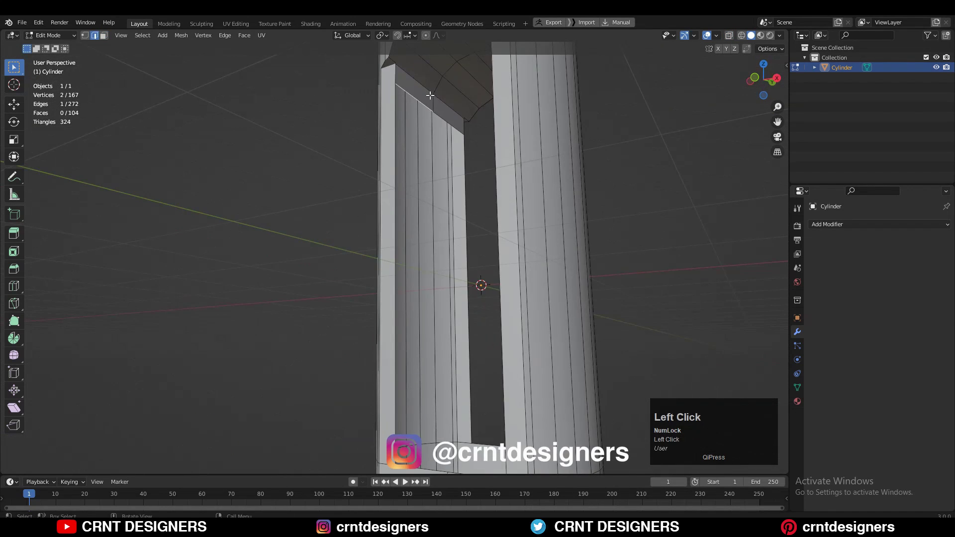
pyautogui.hotkey('ctrl', 'x')
pyautogui.keyDown('alt'); pyautogui.click(428, 107); pyautogui.keyUp('alt')
pyautogui.moveTo(422, 56); pyautogui.dragTo(441, 154, button='middle')
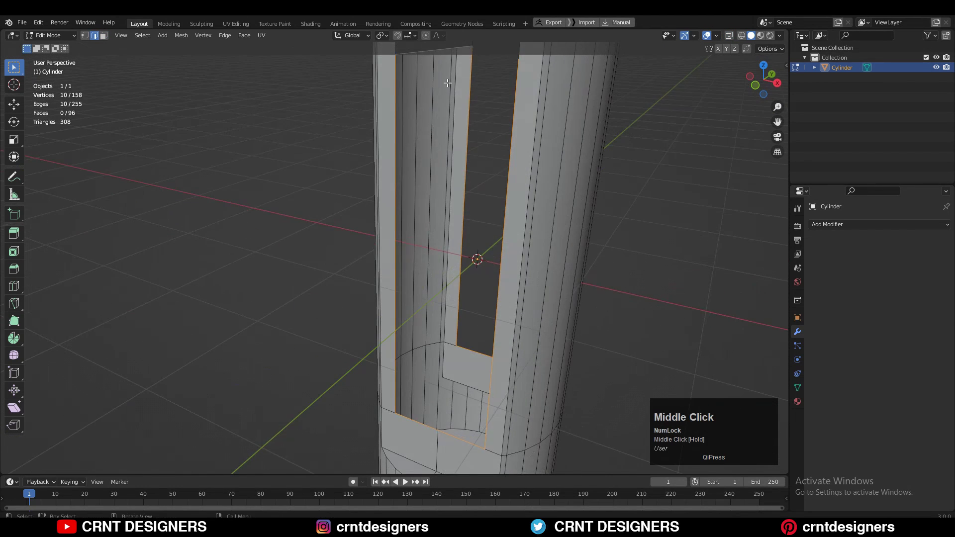
pyautogui.hotkey('alt', 'a')
# - Merge the stray vertex pairs at the front and back of the arch's left end with At Last
pyautogui.scroll(4, 435, 256)
pyautogui.press('1')
pyautogui.keyDown('shift'); pyautogui.click(391, 226); pyautogui.keyUp('shift')
pyautogui.moveTo(435, 256); pyautogui.dragTo(478, 214, button='middle')
pyautogui.scroll(2, 478, 214)
pyautogui.click(478, 213)
pyautogui.press('m')
pyautogui.click(456, 190)
pyautogui.keyDown('shift'); pyautogui.click(595, 291); pyautogui.keyUp('shift')
pyautogui.press('m')
pyautogui.click(554, 271)
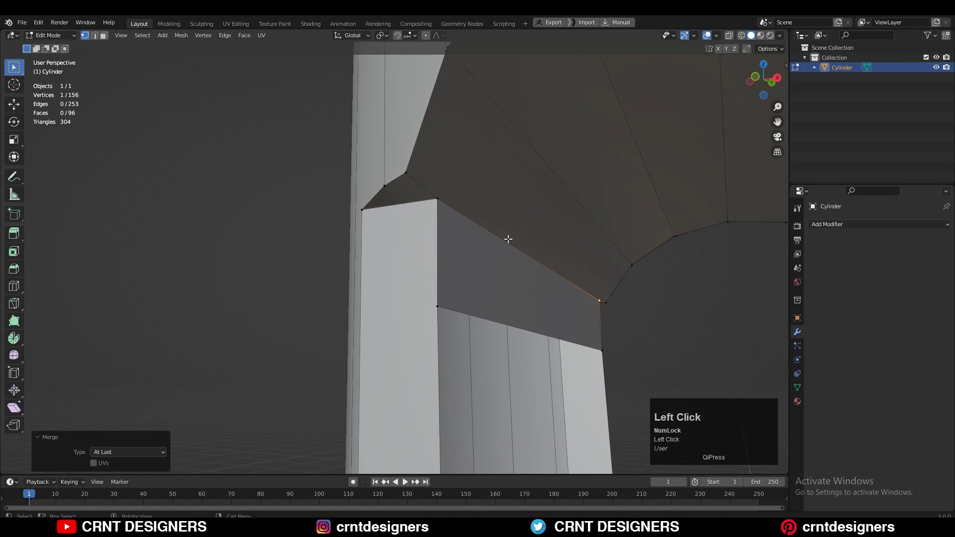
# - Symmetrize the whole mesh from -X to +X so the arch's right end matches the cleaned left end
pyautogui.moveTo(551, 258); pyautogui.dragTo(477, 234, button='middle')
pyautogui.click(182, 36)
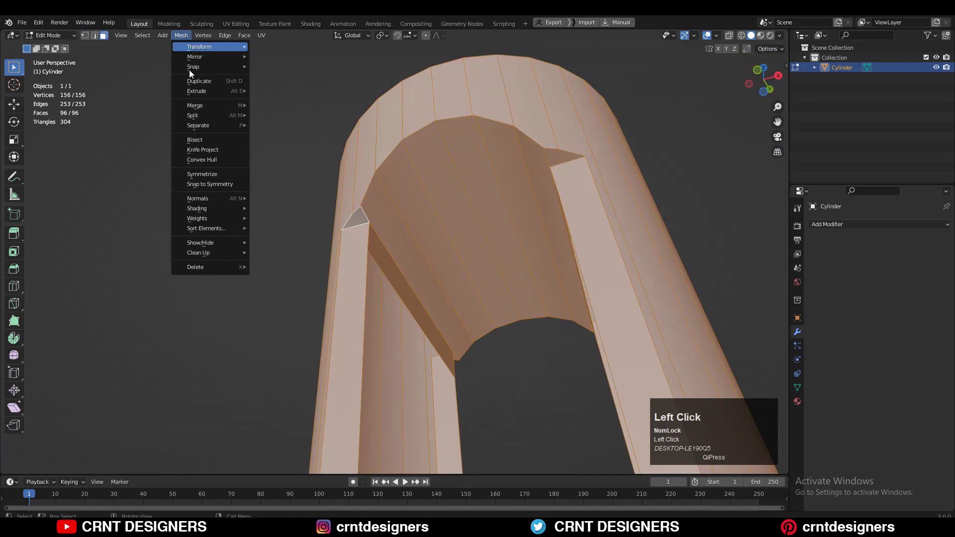
pyautogui.click(213, 174)
pyautogui.click(128, 452)
pyautogui.click(144, 440)
pyautogui.click(207, 212)
# - Flatten the two small ledge faces at the ends of the front arch by scaling them along Z
pyautogui.press('3')
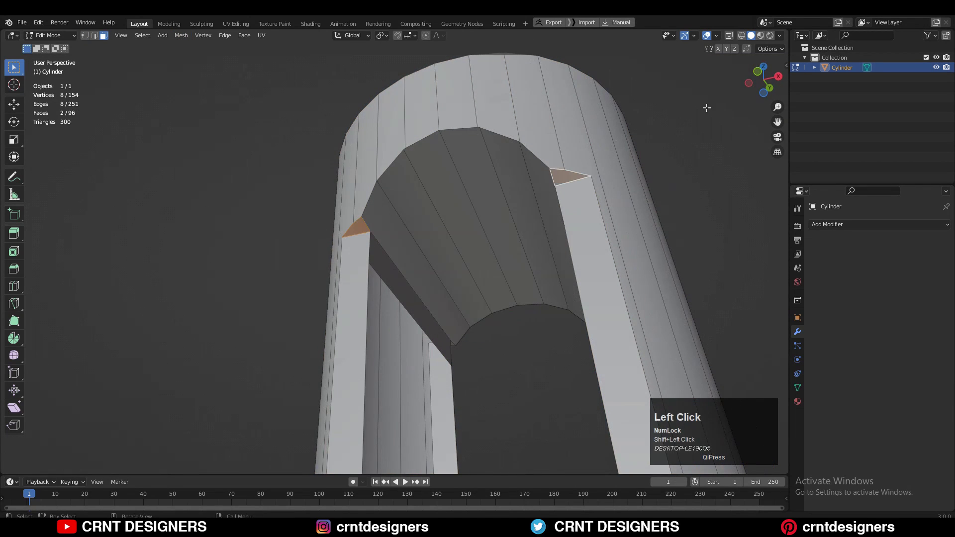
pyautogui.click(755, 75)
pyautogui.press('s')
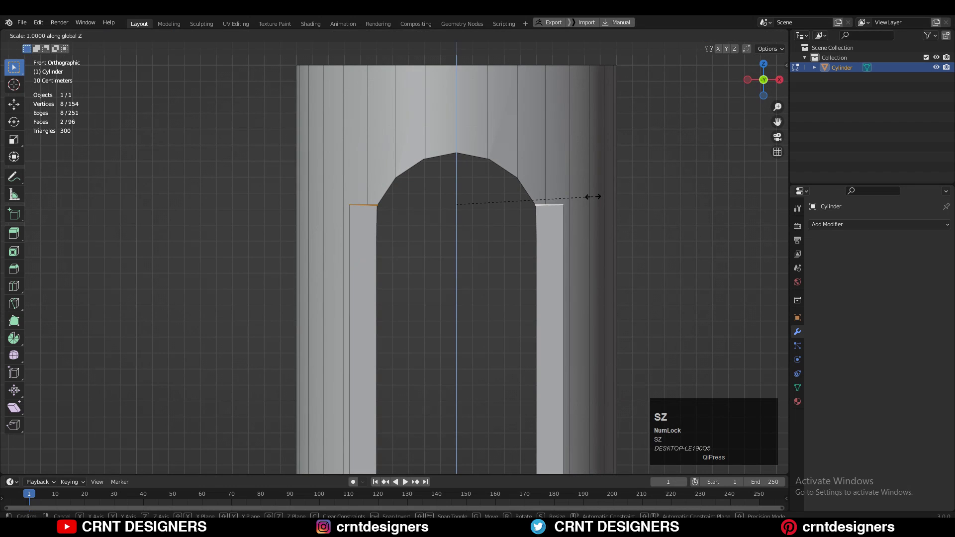
pyautogui.click(593, 197)
pyautogui.click(431, 230)
# - Merge two pairs of nearly coincident vertices along the left side of the front arch rim with At Last
pyautogui.press('1')
pyautogui.scroll(4, 364, 241)
pyautogui.moveTo(431, 230); pyautogui.dragTo(397, 212, button='middle')
pyautogui.scroll(4, 398, 212)
pyautogui.click(395, 125)
pyautogui.keyDown('shift'); pyautogui.click(405, 119); pyautogui.keyUp('shift')
pyautogui.press('m')
pyautogui.click(408, 120)
pyautogui.keyDown('shift'); pyautogui.moveTo(407, 119); pyautogui.dragTo(483, 233, button='middle'); pyautogui.keyUp('shift')
pyautogui.click(398, 259)
pyautogui.keyDown('shift'); pyautogui.click(422, 250); pyautogui.keyUp('shift')
pyautogui.press('m')
pyautogui.click(424, 247)
# - Merge the overlapping vertices at the top of the front arch, using X-ray to select them both
pyautogui.scroll(2, 483, 233)
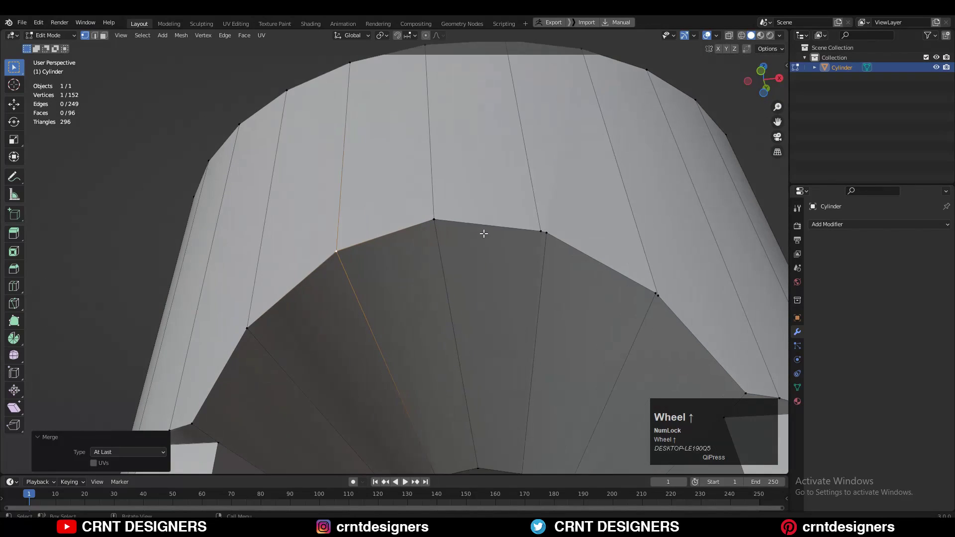
pyautogui.click(450, 218)
pyautogui.press('g')
pyautogui.press('Escape')
pyautogui.click(730, 37)
pyautogui.moveTo(425, 231); pyautogui.dragTo(436, 205)
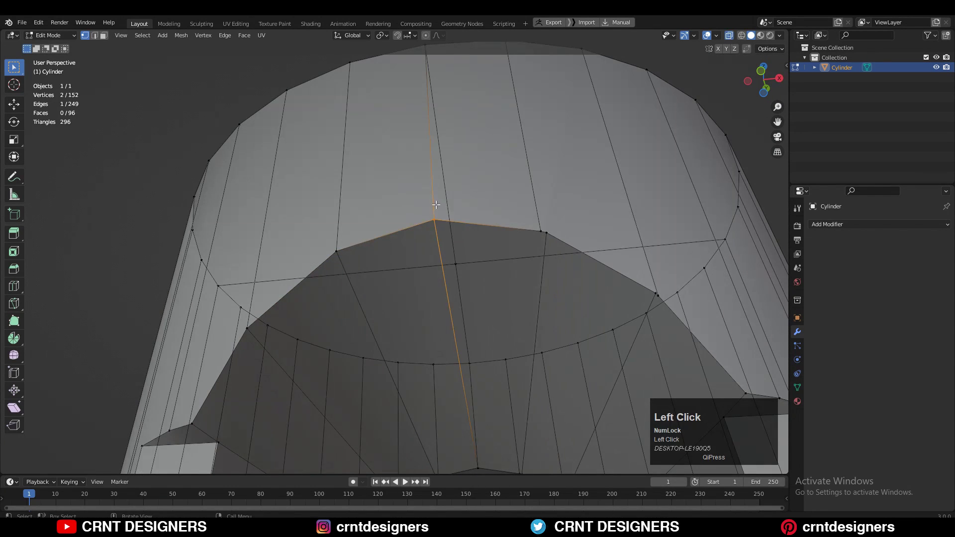
pyautogui.press('m')
pyautogui.click(436, 204)
pyautogui.hotkey('alt', 'z')
# - Symmetrize the whole mesh from -X to +X to carry the arch rim cleanup to the right side
pyautogui.press('a')
pyautogui.click(181, 35)
pyautogui.click(225, 174)
pyautogui.hotkey('alt', 'a')
# - Add cross edges over the left part of the arch's underside with a loop cut and by connecting vertices
pyautogui.scroll(-4, 416, 204)
pyautogui.keyDown('shift'); pyautogui.moveTo(416, 205); pyautogui.dragTo(430, 123, button='middle'); pyautogui.keyUp('shift')
pyautogui.moveTo(324, 193); pyautogui.dragTo(354, 212, button='middle')
pyautogui.hotkey('ctrl', 'r')
pyautogui.click(297, 149)
pyautogui.moveTo(297, 149); pyautogui.dragTo(389, 171, button='middle')
pyautogui.click(283, 238)
pyautogui.keyDown('shift'); pyautogui.click(311, 204); pyautogui.keyUp('shift')
pyautogui.press('j')
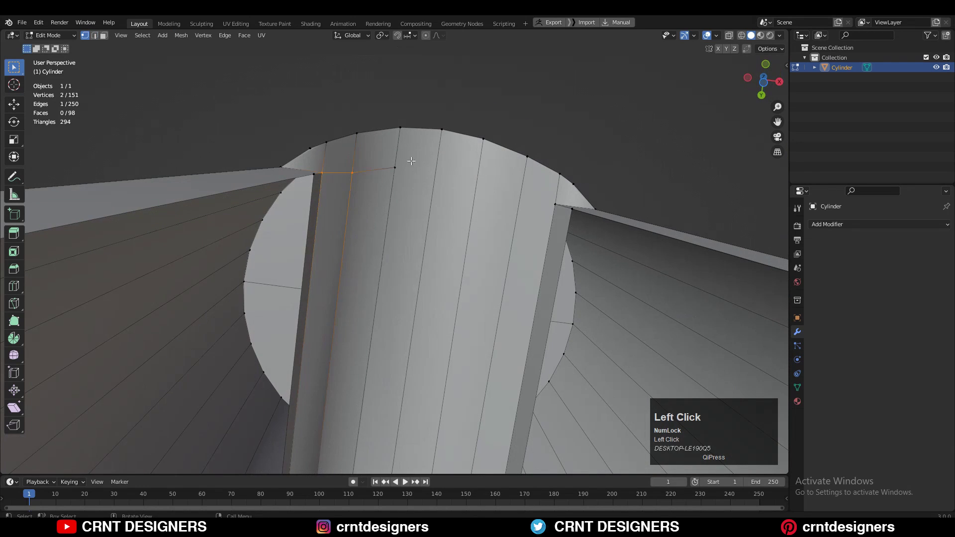
# - Slide the innermost cross-edge vertex on the arch's underside along its edge, and symmetrize the mesh from -X to +X
pyautogui.press('g')
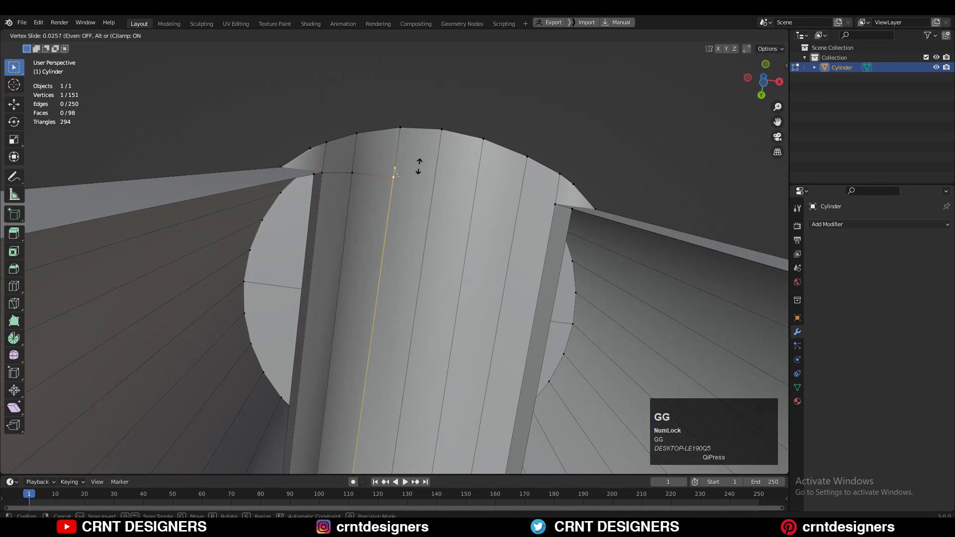
pyautogui.click(419, 167)
pyautogui.press('a')
pyautogui.click(181, 35)
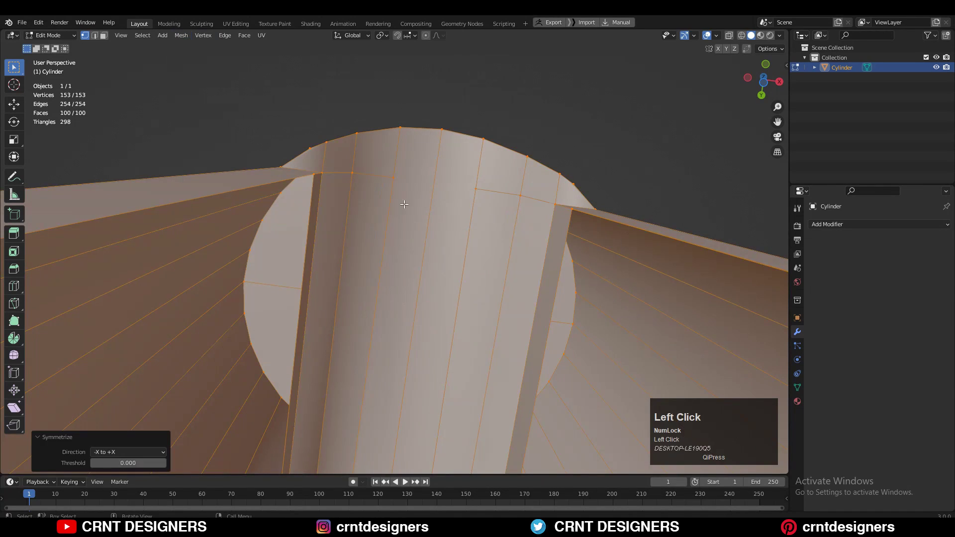
pyautogui.click(220, 173)
# - Straighten the cross edges around the top of the arch's underside by scaling them to 0 along Y
pyautogui.moveTo(393, 189); pyautogui.dragTo(409, 213, button='middle')
pyautogui.click(320, 196)
pyautogui.keyDown('ctrl'); pyautogui.click(398, 143); pyautogui.keyUp('ctrl')
pyautogui.press('s')
pyautogui.press('y')
pyautogui.press('0')
pyautogui.click(417, 205)
# - Add an edge loop around the arch's underside just inside its front rim
pyautogui.click(14, 105)
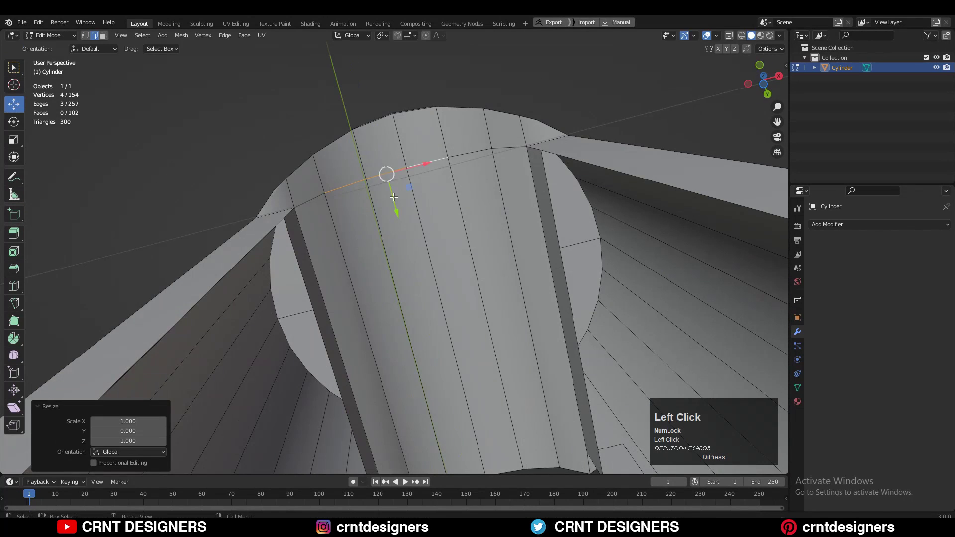
pyautogui.scroll(3, 426, 187)
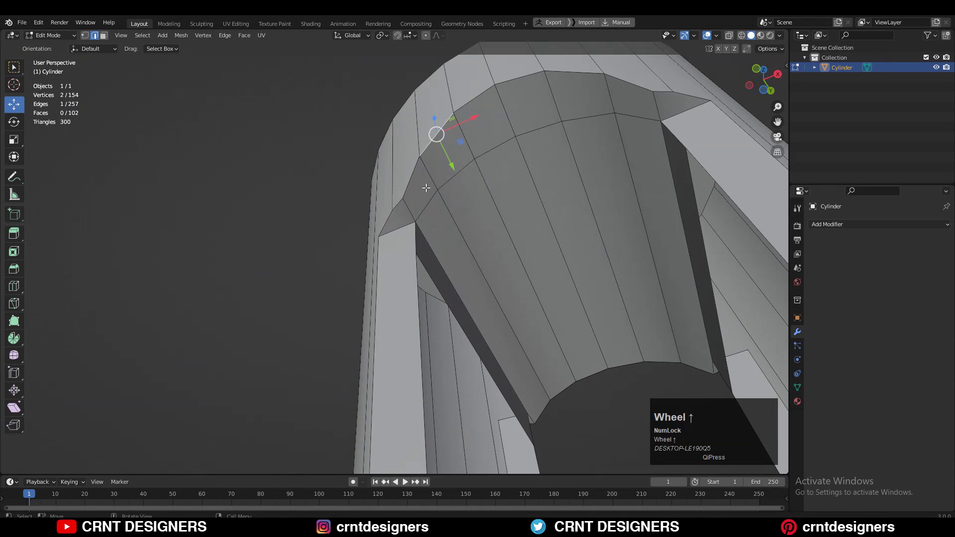
pyautogui.click(430, 153)
# - Dissolve the surplus geometry at the left and right ends of the new arch rim loop
pyautogui.keyDown('shift'); pyautogui.moveTo(426, 186); pyautogui.dragTo(442, 165, button='middle'); pyautogui.keyUp('shift')
pyautogui.scroll(3, 438, 164)
pyautogui.click(423, 155)
pyautogui.hotkey('ctrl', 'x')
pyautogui.scroll(-4, 423, 160)
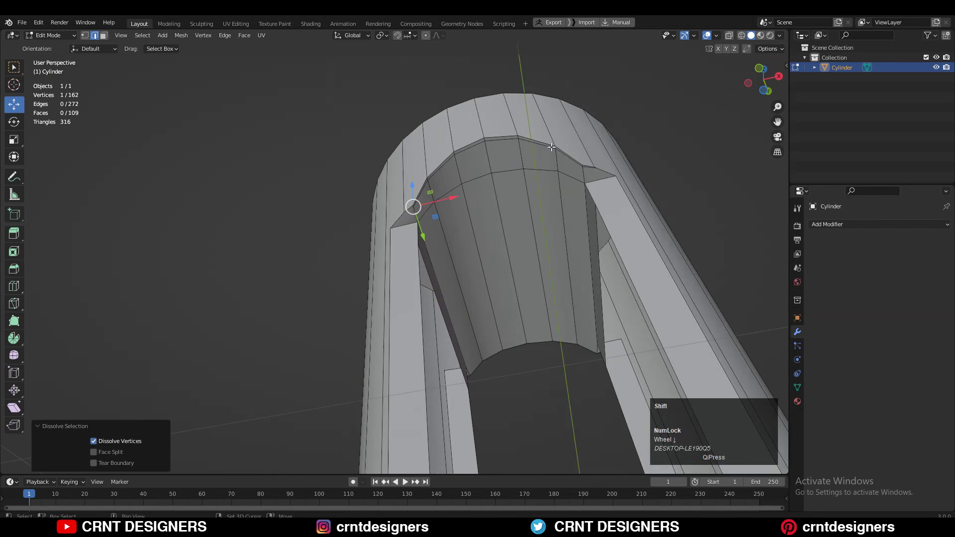
pyautogui.keyDown('shift'); pyautogui.moveTo(630, 131); pyautogui.dragTo(537, 138, button='middle'); pyautogui.keyUp('shift')
pyautogui.scroll(2, 537, 138)
pyautogui.click(538, 138)
pyautogui.hotkey('ctrl', 'x')
# - Knife-cut the small ledge at the arch's left end from the rim loop to the outer corner, joining the neighbouring rim vertex
pyautogui.keyDown('shift'); pyautogui.moveTo(320, 182); pyautogui.dragTo(418, 178, button='middle'); pyautogui.keyUp('shift')
pyautogui.scroll(4, 418, 177)
pyautogui.press('1')
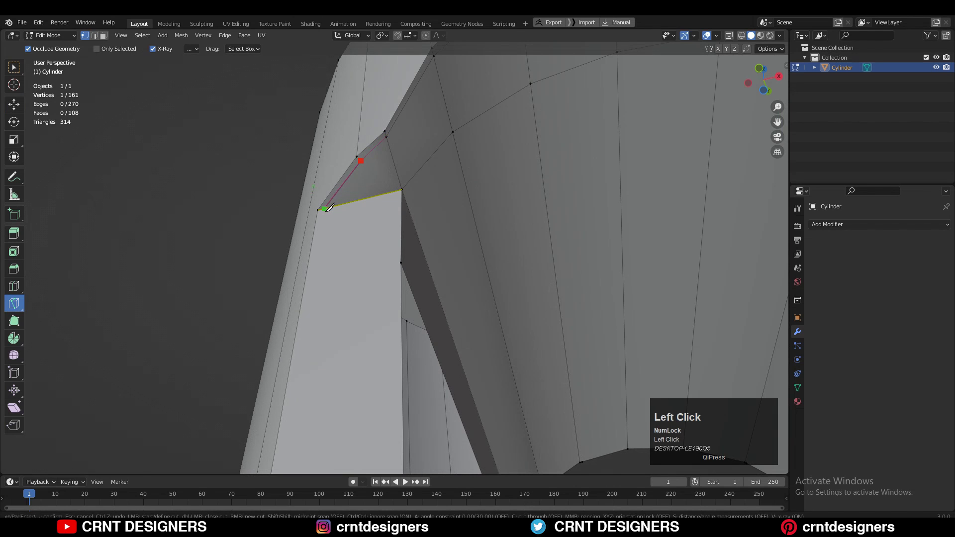
pyautogui.press('Return')
pyautogui.scroll(-3, 330, 213)
pyautogui.scroll(3, 383, 179)
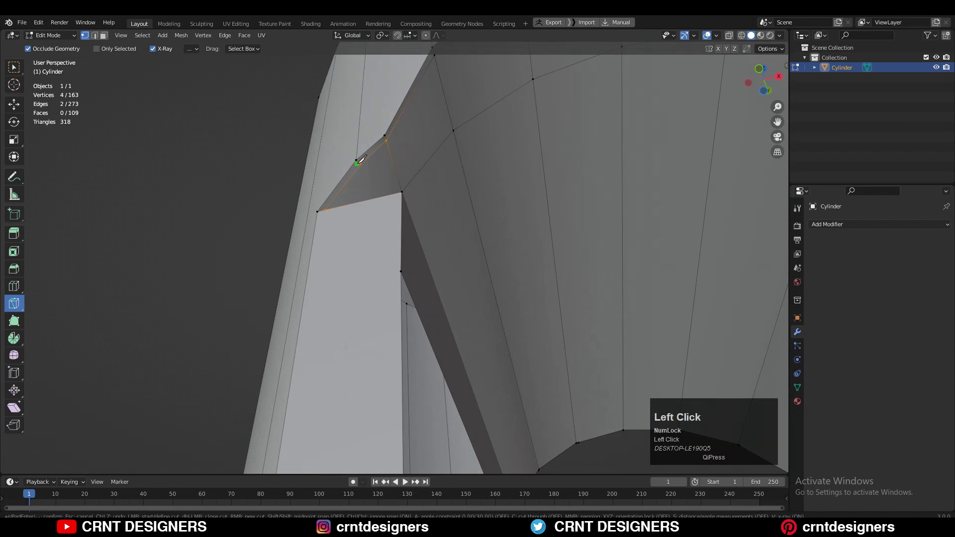
# - Delete the leftover strip face beneath the arch on the opening's left inner side and dissolve its leftover side vertices
pyautogui.scroll(-5, 373, 175)
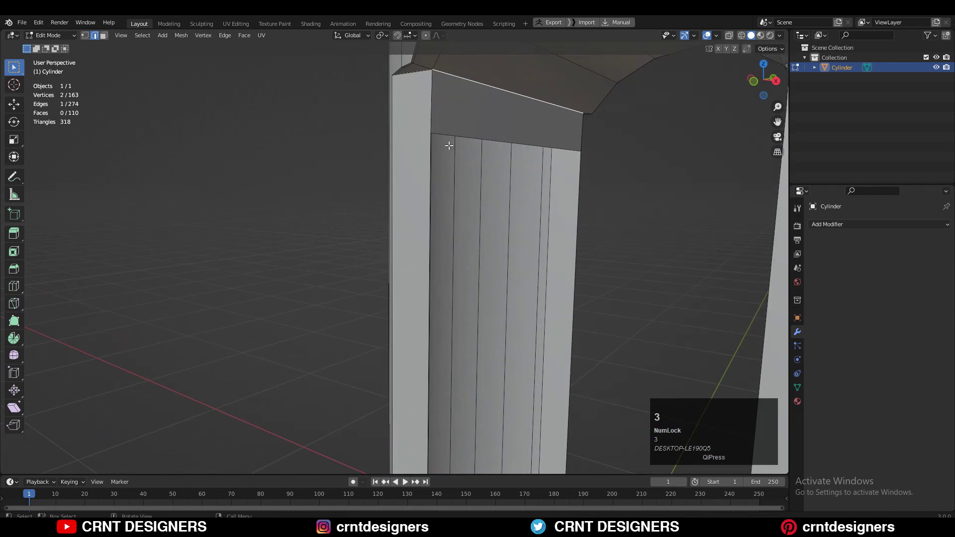
pyautogui.press('3')
pyautogui.click(454, 119)
pyautogui.press('x')
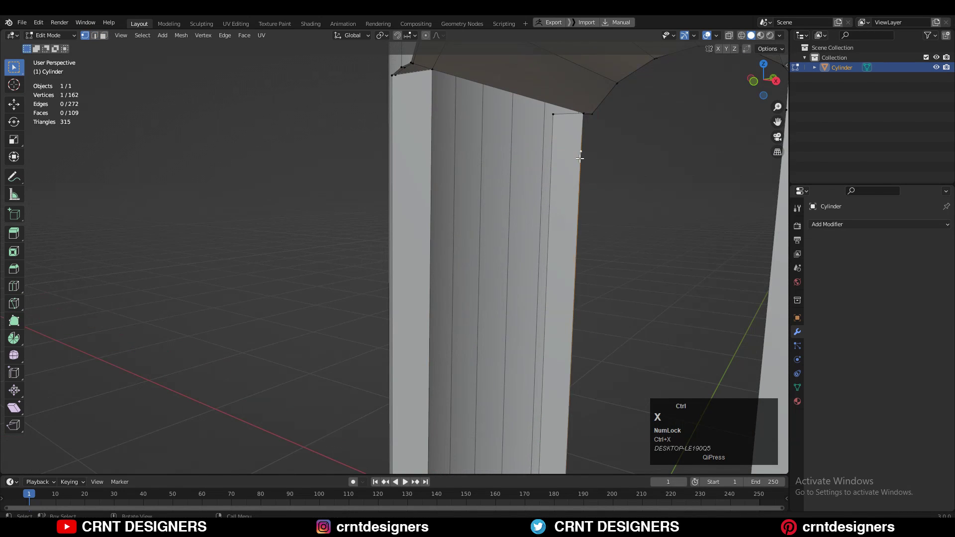
pyautogui.hotkey('ctrl', 'x')
# - Symmetrize the whole mesh so the right side of the opening repeats the left ledge cuts and removed strip
pyautogui.scroll(-4, 581, 158)
pyautogui.moveTo(540, 117); pyautogui.dragTo(562, 154, button='middle')
pyautogui.press('a')
pyautogui.click(181, 35)
# - Symmetrize the whole mesh along Y so the back of the arch repeats the front rim loop and ledge cuts
pyautogui.moveTo(497, 209); pyautogui.dragTo(467, 165, button='middle')
pyautogui.scroll(2, 467, 165)
pyautogui.press('a')
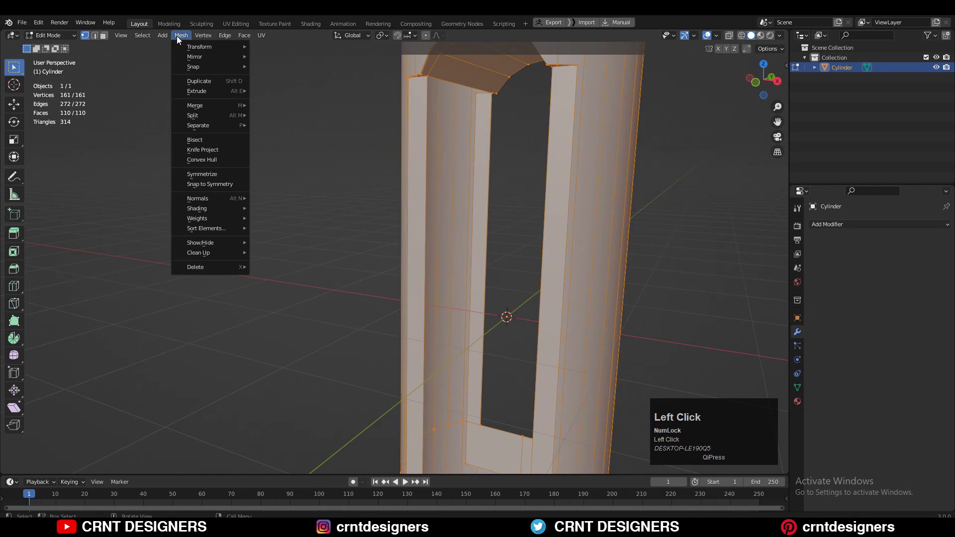
pyautogui.click(179, 36)
pyautogui.click(199, 183)
pyautogui.click(127, 452)
pyautogui.click(136, 407)
# - Fill the left and right inner side walls of the through-opening with new faces
pyautogui.moveTo(437, 209)
pyautogui.mouseDown(button='middle')
pyautogui.moveTo(436, 154)
pyautogui.moveTo(455, 204)
pyautogui.moveTo(450, 261)
pyautogui.moveTo(438, 213)
pyautogui.moveTo(474, 284)
pyautogui.moveTo(473, 305)
pyautogui.moveTo(471, 239)
pyautogui.moveTo(486, 194)
pyautogui.moveTo(450, 184)
pyautogui.moveTo(450, 199)
pyautogui.mouseUp(button='middle')
pyautogui.press('2')
pyautogui.keyDown('alt'); pyautogui.click(444, 209); pyautogui.keyUp('alt')
pyautogui.scroll(-4, 445, 208)
pyautogui.click(437, 202)
pyautogui.scroll(2, 437, 202)
pyautogui.press('f')
pyautogui.press('f')
# - Cut a line down the left front recess strip close to its outer edge, from the arch ledge to the lower ledge
pyautogui.scroll(4, 486, 194)
pyautogui.scroll(-3, 450, 199)
pyautogui.keyDown('shift'); pyautogui.moveTo(450, 199); pyautogui.dragTo(343, 154, button='middle'); pyautogui.keyUp('shift')
pyautogui.scroll(5, 429, 262)
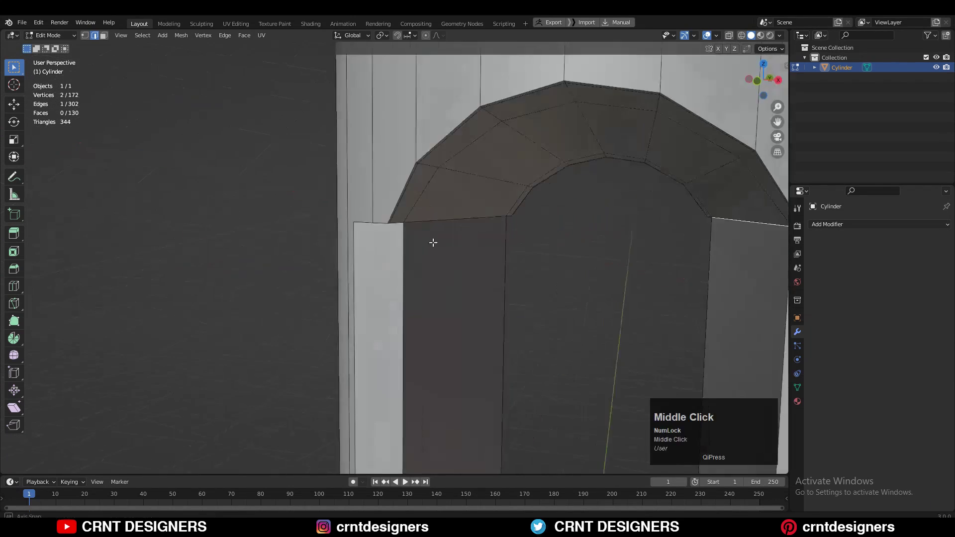
pyautogui.press('1')
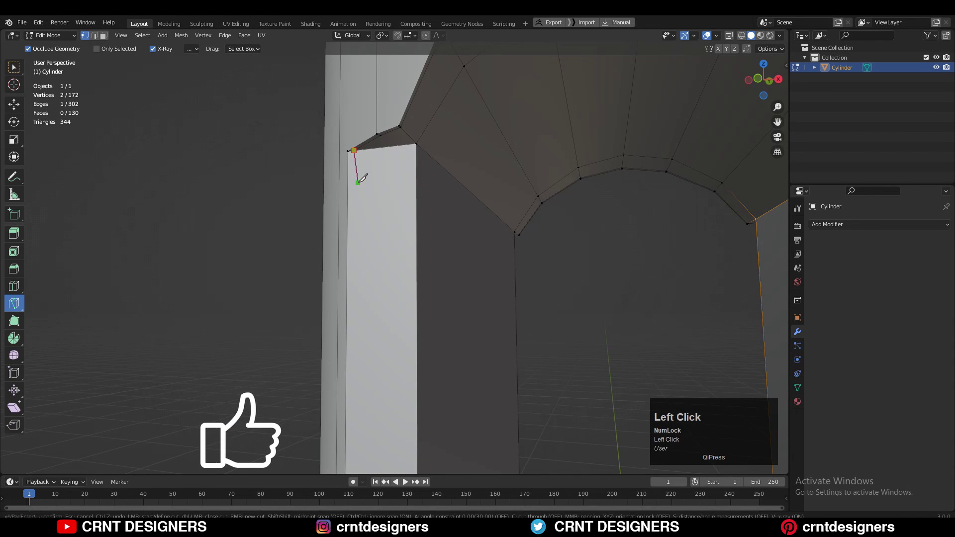
pyautogui.scroll(-5, 386, 278)
pyautogui.moveTo(385, 278); pyautogui.dragTo(405, 201, button='middle')
pyautogui.scroll(4, 405, 201)
pyautogui.scroll(2, 411, 277)
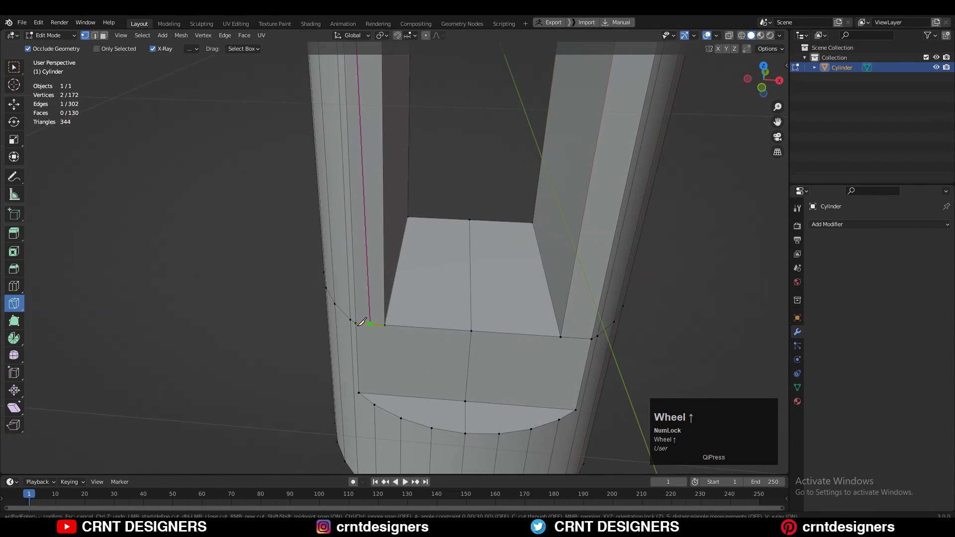
pyautogui.press('space')
# - Cut a line just inside the curved front rim of the lower ledge, from its left corner to the centre line
pyautogui.keyDown('shift'); pyautogui.moveTo(386, 200); pyautogui.dragTo(367, 130, button='middle'); pyautogui.keyUp('shift')
pyautogui.scroll(2, 371, 150)
pyautogui.moveTo(388, 249); pyautogui.dragTo(399, 292, button='middle')
pyautogui.scroll(2, 393, 289)
pyautogui.click(252, 246)
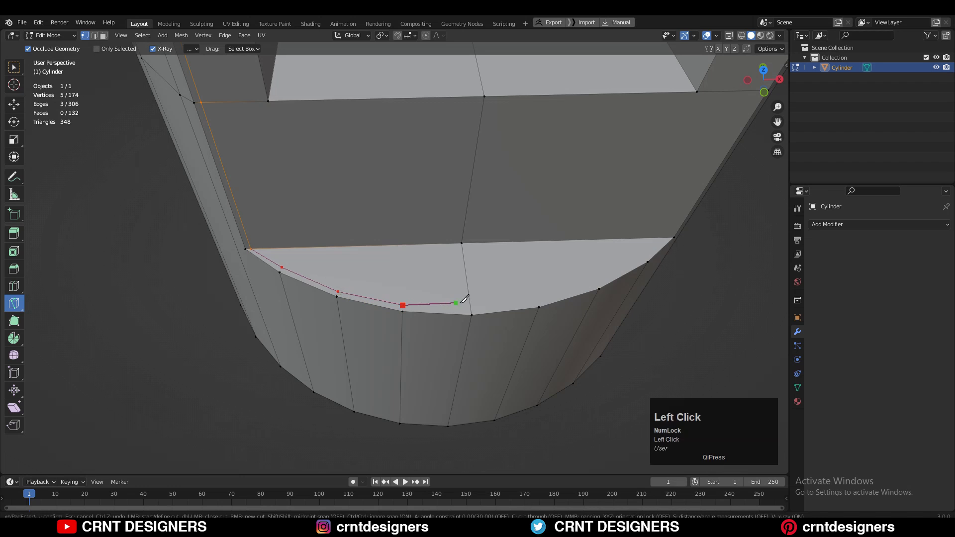
pyautogui.scroll(1, 439, 291)
# - Connect the inner curve's vertices to the matching rim vertices on the lower ledge and slide them into place
pyautogui.click(332, 296)
pyautogui.keyDown('shift'); pyautogui.click(330, 301); pyautogui.keyUp('shift')
pyautogui.rightClick(348, 253)
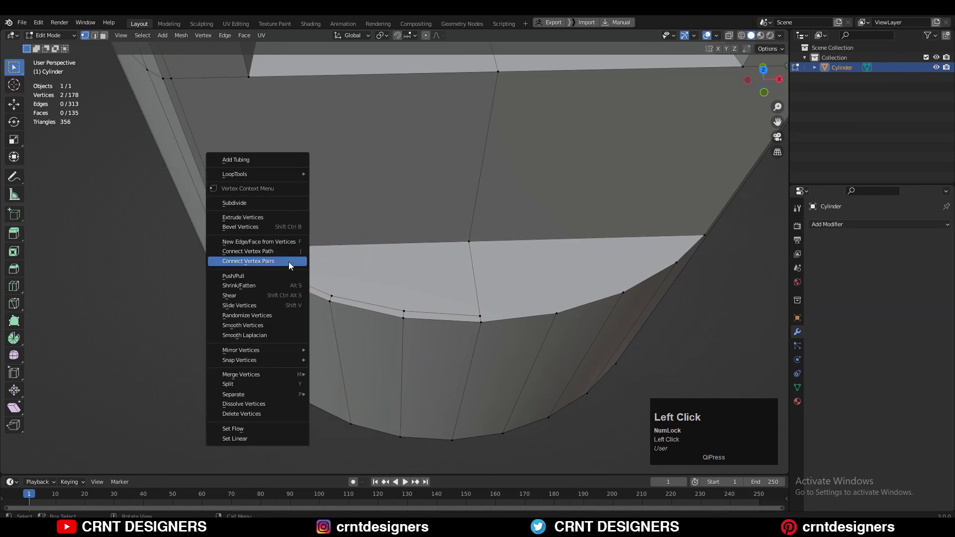
pyautogui.scroll(2, 418, 284)
pyautogui.click(404, 314)
pyautogui.press('g')
pyautogui.press('g')
pyautogui.click(264, 269)
pyautogui.press('g')
# - Cut from the opening's lower-left corner down the recess wall and in a second curve across the lower ledge to its centre line
pyautogui.moveTo(319, 263); pyautogui.dragTo(348, 214, button='middle')
pyautogui.scroll(-3, 353, 219)
pyautogui.keyDown('shift'); pyautogui.moveTo(368, 239); pyautogui.dragTo(383, 274, button='middle'); pyautogui.keyUp('shift')
pyautogui.click(14, 304)
pyautogui.moveTo(335, 219); pyautogui.dragTo(336, 240, button='middle')
pyautogui.click(325, 185)
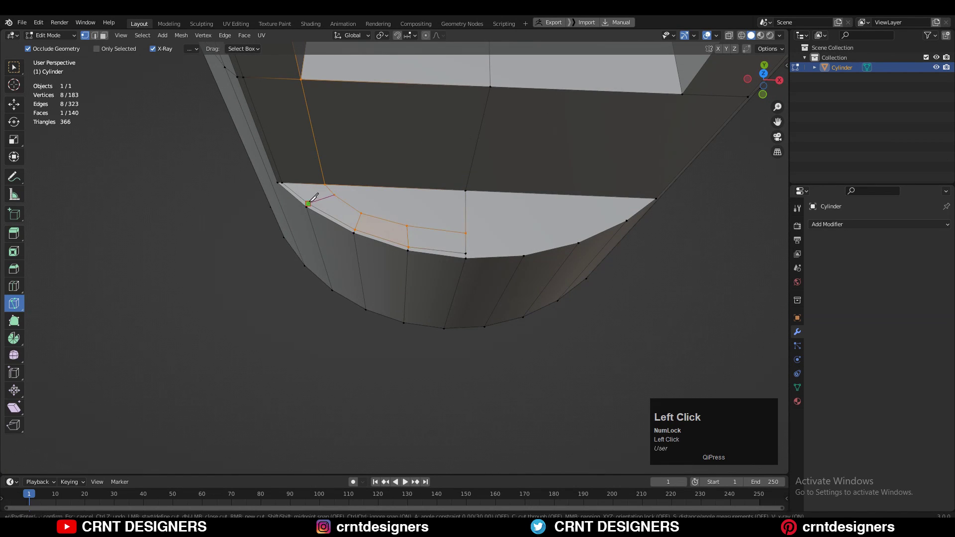
pyautogui.press('Return')
# - Examine the new cuts on the lower ledge from several angles in Object Mode
pyautogui.scroll(1, 359, 192)
pyautogui.click(367, 186)
pyautogui.scroll(-8, 402, 176)
pyautogui.moveTo(402, 243); pyautogui.dragTo(432, 199, button='middle')
pyautogui.scroll(3, 395, 239)
pyautogui.press('Tab')
pyautogui.click(436, 258)
pyautogui.moveTo(436, 258); pyautogui.dragTo(450, 343, button='middle')
pyautogui.scroll(3, 497, 249)
pyautogui.click(398, 238)
pyautogui.press('Tab')
pyautogui.moveTo(283, 318); pyautogui.dragTo(290, 273, button='middle')
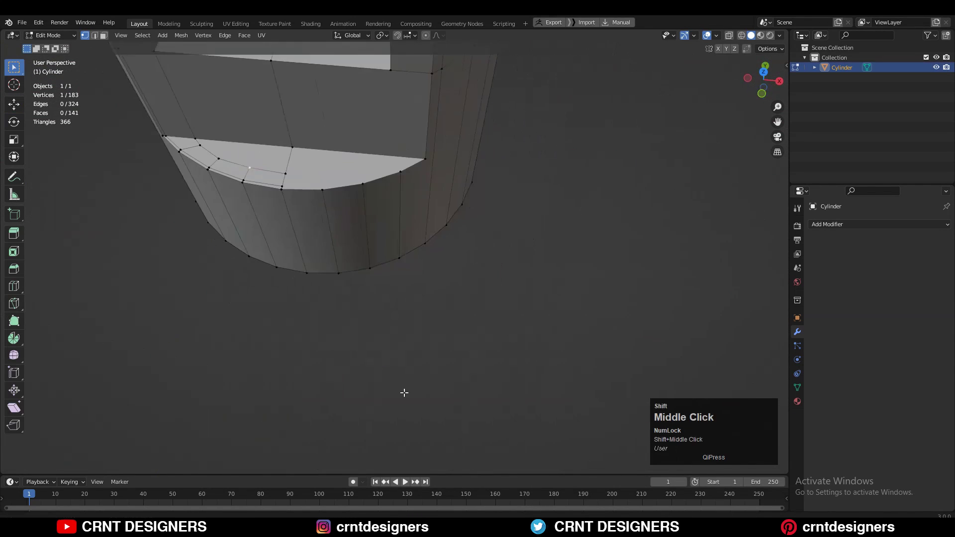
# - Symmetrize the whole mesh so the right half of the lower ledge repeats the left half's cuts
pyautogui.scroll(-2, 279, 241)
pyautogui.moveTo(279, 241); pyautogui.dragTo(293, 299, button='middle')
pyautogui.press('a')
pyautogui.click(181, 35)
pyautogui.click(202, 171)
pyautogui.moveTo(202, 171); pyautogui.dragTo(262, 249, button='middle')
pyautogui.click(119, 451)
pyautogui.click(189, 312)
# - Add one edge loop across the band above the arch and slide it close to the arch rim with a factor of 0.953
pyautogui.scroll(1, 388, 299)
pyautogui.keyDown('shift'); pyautogui.moveTo(396, 305); pyautogui.dragTo(303, 214, button='middle'); pyautogui.keyUp('shift')
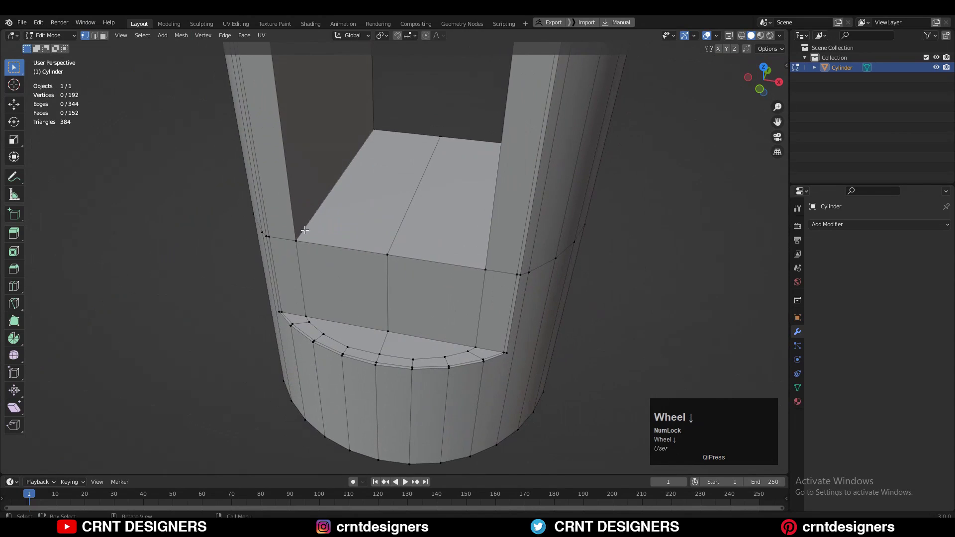
pyautogui.scroll(-7, 318, 234)
pyautogui.scroll(1, 356, 176)
pyautogui.moveTo(333, 249); pyautogui.dragTo(366, 270, button='middle')
pyautogui.scroll(5, 367, 271)
pyautogui.keyDown('shift'); pyautogui.moveTo(337, 223); pyautogui.dragTo(386, 282, button='middle'); pyautogui.keyUp('shift')
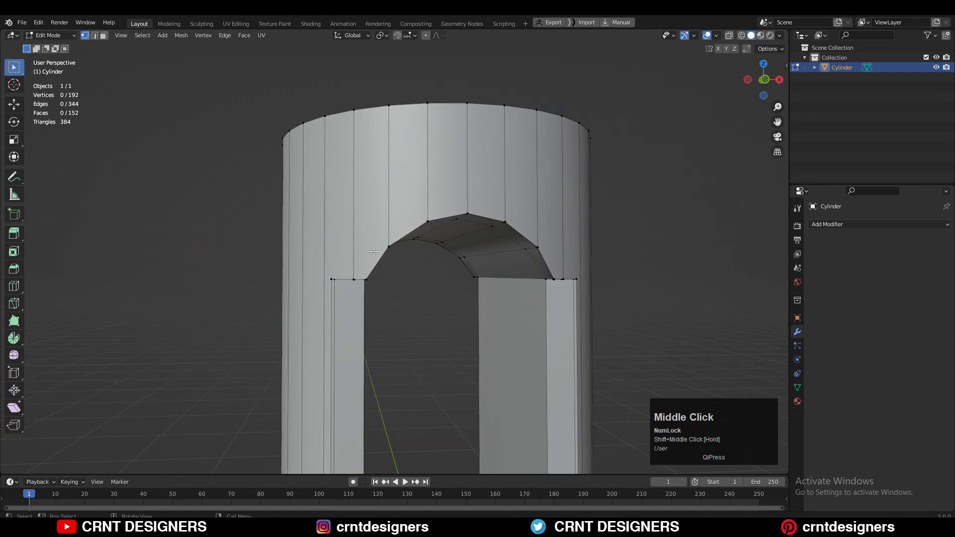
pyautogui.scroll(1, 386, 282)
pyautogui.hotkey('ctrl', 'r')
pyautogui.keyDown('ctrl'); pyautogui.click(446, 141); pyautogui.keyUp('ctrl')
pyautogui.click(440, 211)
# - Cut a horizontal line across the column's left side at arch-base height, joining the front and back ledge corners
pyautogui.moveTo(440, 211); pyautogui.dragTo(2, 246, button='middle')
pyautogui.scroll(-2, 282, 263)
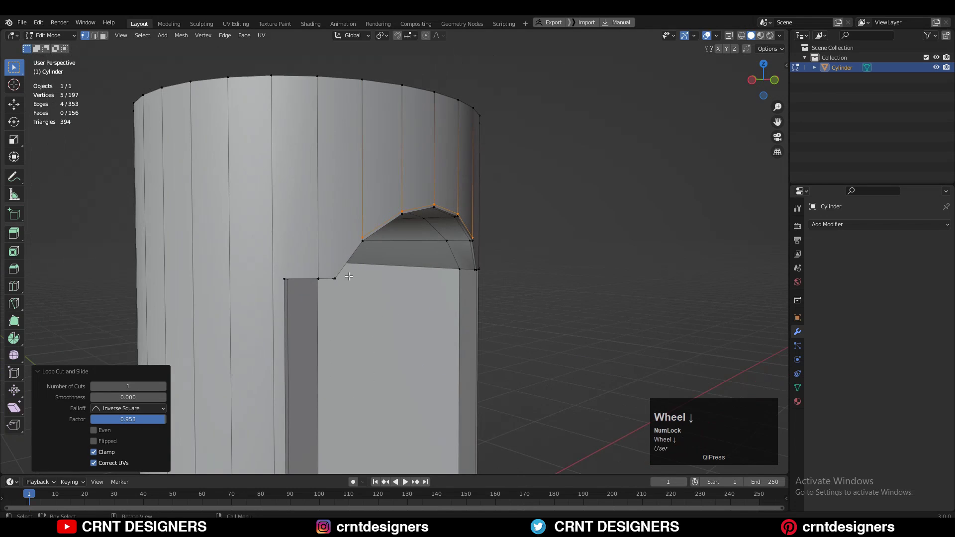
pyautogui.click(752, 79)
pyautogui.scroll(-4, 561, 185)
pyautogui.keyDown('shift'); pyautogui.moveTo(478, 184); pyautogui.dragTo(883, 104, button='middle'); pyautogui.keyUp('shift')
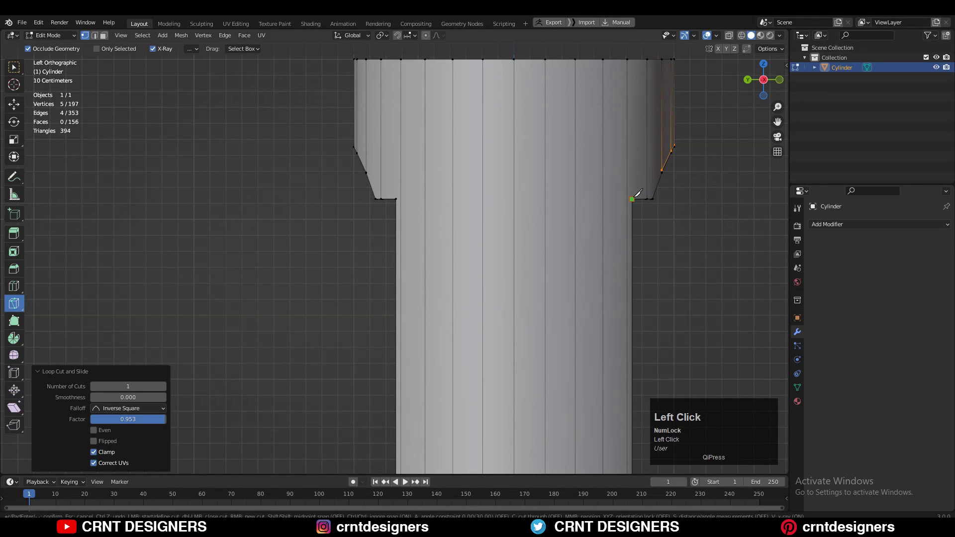
pyautogui.press('space')
# - Continue the arch rim loop with a cut from its lower-left end down to the ledge and across the ledge's underside
pyautogui.moveTo(401, 192); pyautogui.dragTo(437, 228, button='middle')
pyautogui.scroll(2, 522, 225)
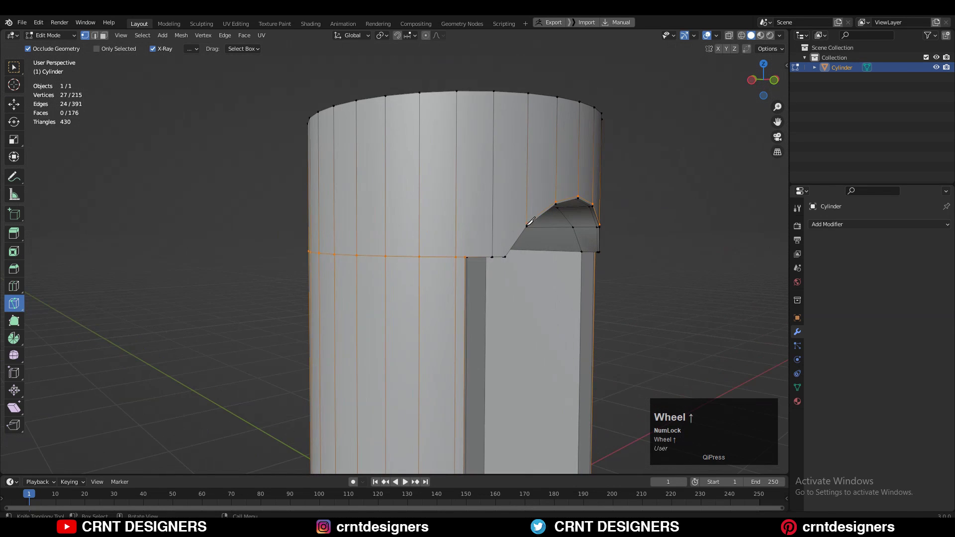
pyautogui.scroll(2, 531, 218)
pyautogui.moveTo(531, 218); pyautogui.dragTo(469, 178, button='middle')
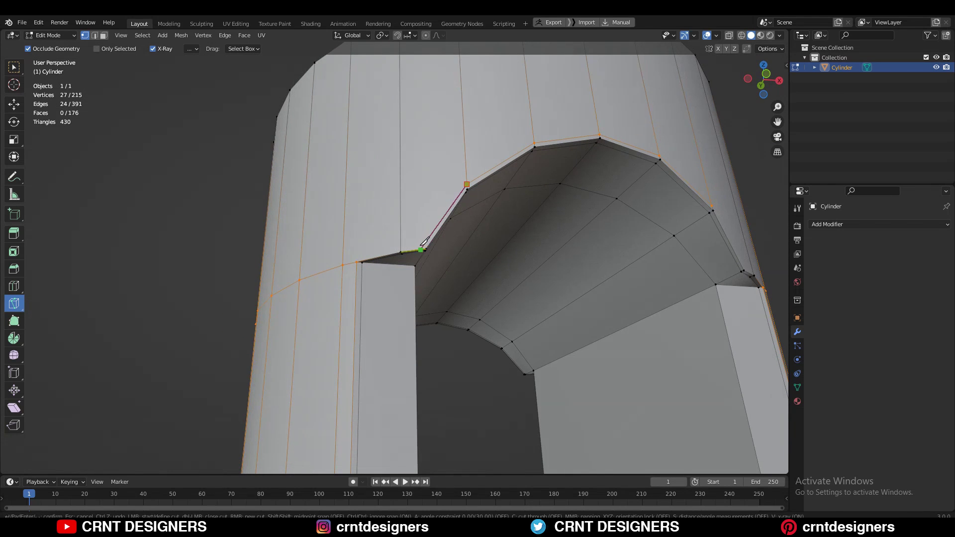
pyautogui.moveTo(410, 266)
pyautogui.mouseDown(button='middle')
pyautogui.moveTo(420, 266)
pyautogui.moveTo(413, 229)
pyautogui.moveTo(410, 252)
pyautogui.mouseUp(button='middle')
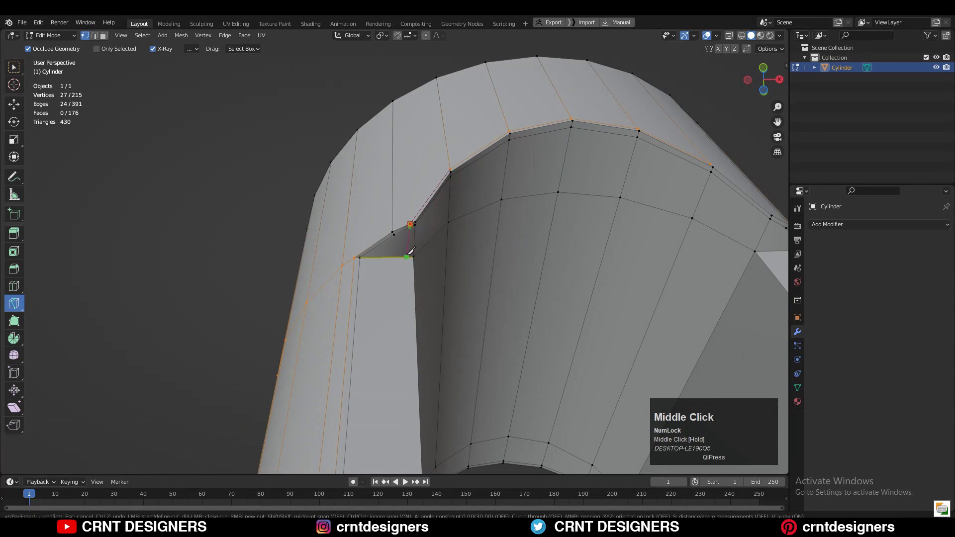
pyautogui.press('space')
# - Cut a line down the left front strip close to the opening's inner edge, from the arch ledge to the lower ledge
pyautogui.scroll(-3, 411, 252)
pyautogui.moveTo(418, 211); pyautogui.dragTo(449, 87, button='middle')
pyautogui.scroll(3, 430, 284)
pyautogui.scroll(-3, 414, 189)
pyautogui.scroll(-4, 446, 96)
pyautogui.moveTo(419, 353); pyautogui.dragTo(418, 413, button='middle')
pyautogui.keyDown('shift'); pyautogui.moveTo(429, 299); pyautogui.dragTo(404, 105, button='middle'); pyautogui.keyUp('shift')
pyautogui.scroll(6, 392, 184)
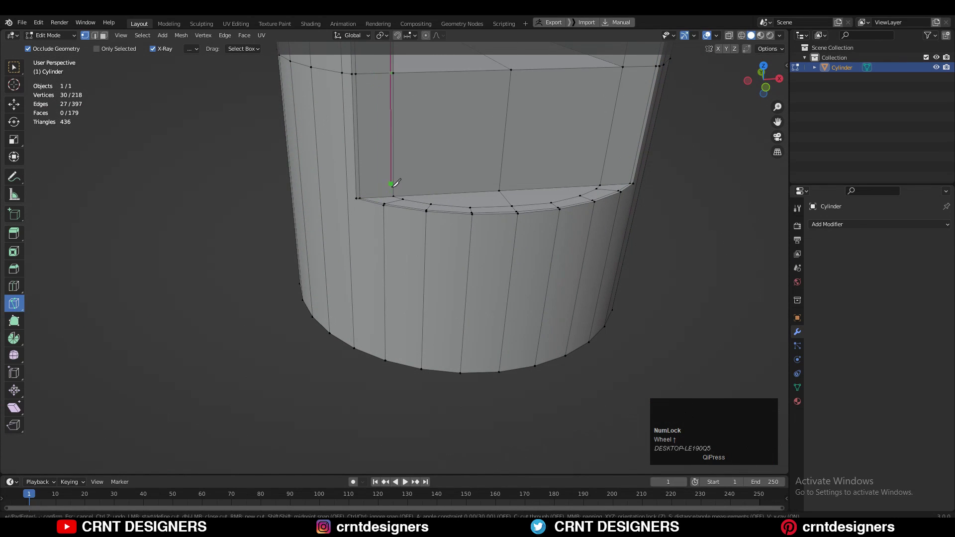
pyautogui.press('space')
# - Cut a horizontal line through the column's left side just above the arch-base line, from the arch rim to the outer edge
pyautogui.moveTo(396, 191); pyautogui.dragTo(379, 160, button='middle')
pyautogui.scroll(-5, 450, 162)
pyautogui.scroll(2, 439, 197)
pyautogui.scroll(4, 439, 197)
pyautogui.moveTo(439, 197); pyautogui.dragTo(441, 180, button='middle')
pyautogui.keyDown('shift'); pyautogui.moveTo(446, 74); pyautogui.dragTo(440, 279, button='middle'); pyautogui.keyUp('shift')
pyautogui.scroll(6, 443, 290)
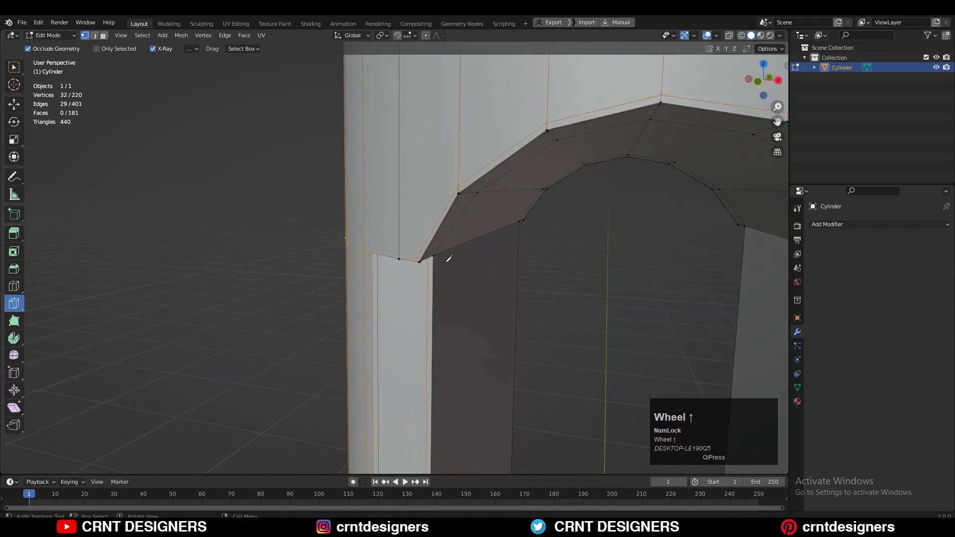
pyautogui.keyDown('shift'); pyautogui.moveTo(468, 191); pyautogui.dragTo(491, 217, button='middle'); pyautogui.keyUp('shift')
pyautogui.click(756, 80)
pyautogui.keyDown('shift'); pyautogui.moveTo(557, 248); pyautogui.dragTo(733, 242, button='middle'); pyautogui.keyUp('shift')
pyautogui.scroll(-1, 562, 285)
pyautogui.keyDown('shift'); pyautogui.moveTo(555, 287); pyautogui.dragTo(563, 284, button='middle'); pyautogui.keyUp('shift')
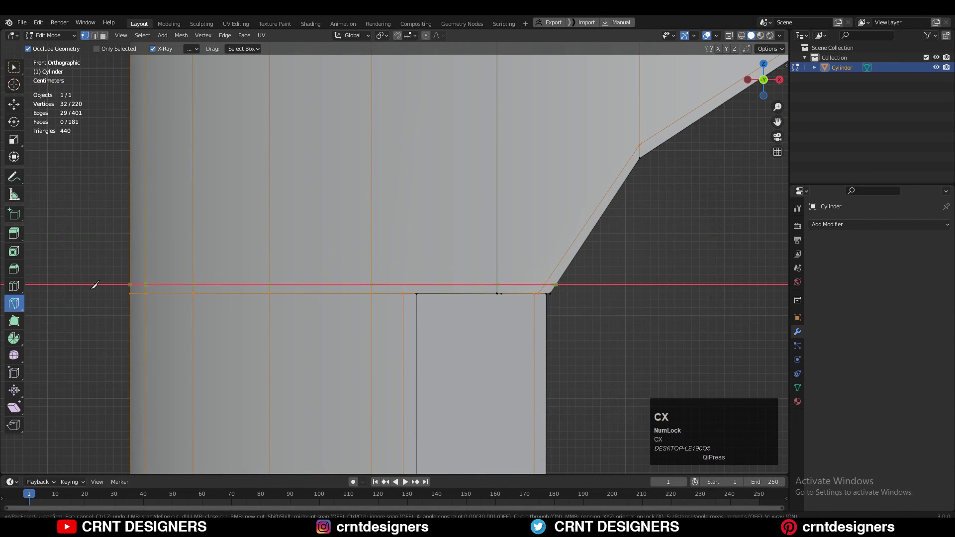
pyautogui.click(69, 291)
pyautogui.press('space')
# - Symmetrize the whole mesh so the other side of the column repeats the left side's arch and ledge cuts
pyautogui.scroll(-8, 309, 248)
pyautogui.keyDown('shift'); pyautogui.moveTo(433, 284); pyautogui.dragTo(378, 293, button='middle'); pyautogui.keyUp('shift')
pyautogui.moveTo(398, 303); pyautogui.dragTo(439, 255, button='middle')
pyautogui.scroll(4, 426, 170)
pyautogui.press('a')
pyautogui.click(181, 35)
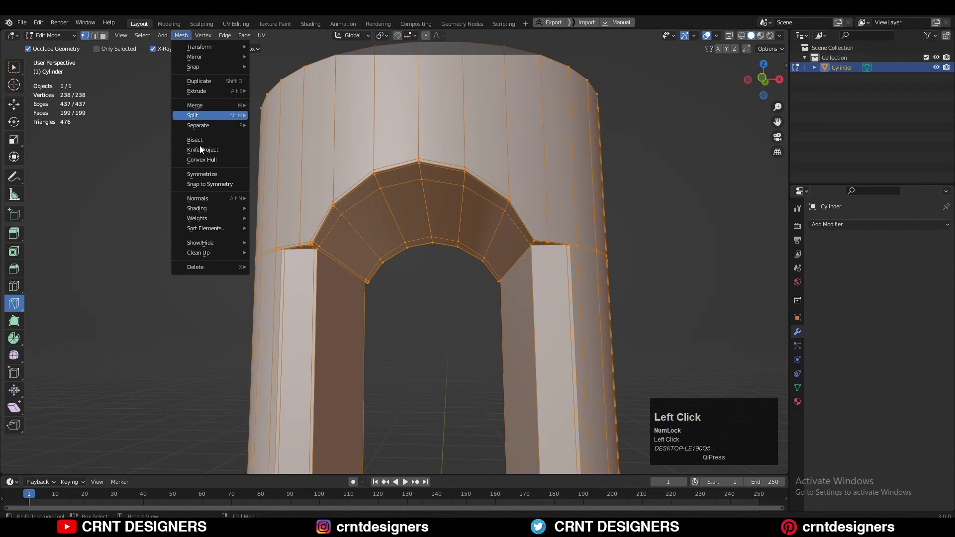
pyautogui.click(239, 169)
# - Add an edge loop around the opening's inner walls and arch underside and slide it close to one rim
pyautogui.press('Tab')
pyautogui.click(429, 279)
pyautogui.moveTo(429, 280); pyautogui.dragTo(427, 169, button='middle')
pyautogui.click(427, 170)
pyautogui.press('Tab')
pyautogui.moveTo(560, 199); pyautogui.dragTo(341, 174)
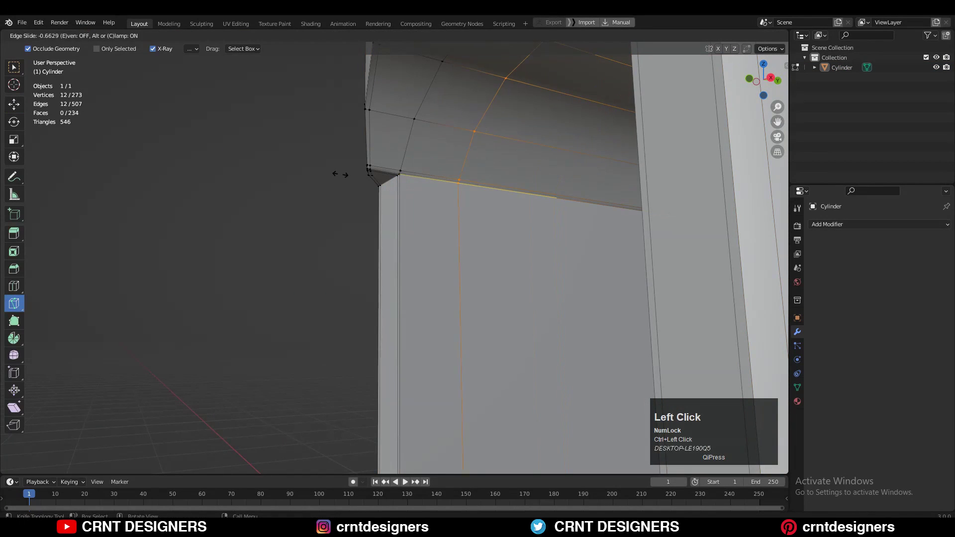
pyautogui.click(294, 184)
# - Add another supporting edge loop around the column just below the arch-base line
pyautogui.scroll(-6, 398, 219)
pyautogui.moveTo(348, 199); pyautogui.dragTo(458, 249, button='middle')
pyautogui.scroll(4, 377, 218)
pyautogui.hotkey('ctrl', 'r')
pyautogui.keyDown('alt'); pyautogui.moveTo(399, 303); pyautogui.dragTo(491, 83, button='middle'); pyautogui.keyUp('alt')
pyautogui.click(441, 265)
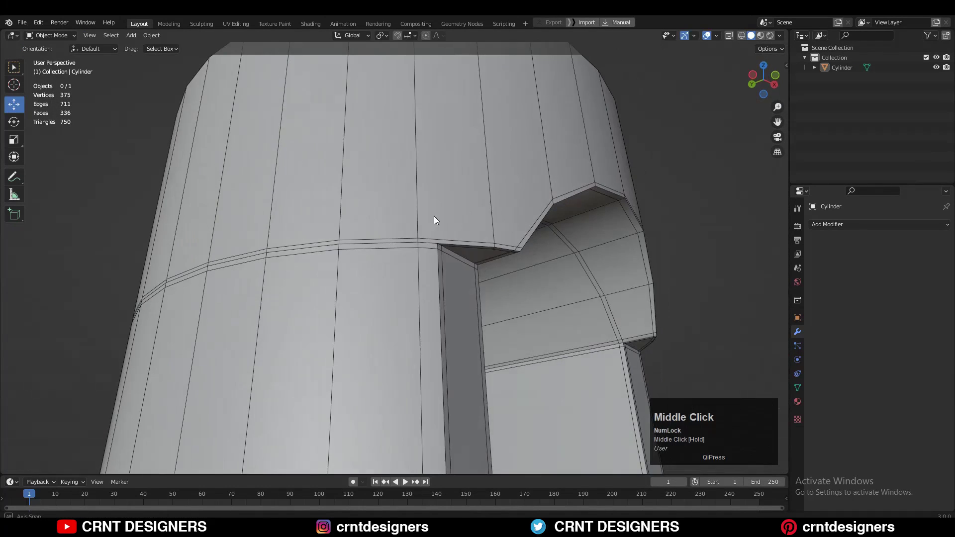
# - Add a centred vertical edge in the column's upper band above the ledge's outer corner, leaving the slide factor at 0
pyautogui.moveTo(433, 216); pyautogui.dragTo(437, 270, button='middle')
pyautogui.press('Tab')
pyautogui.scroll(3, 446, 246)
pyautogui.click(447, 219)
pyautogui.keyDown('alt'); pyautogui.click(451, 227); pyautogui.keyUp('alt')
pyautogui.scroll(-5, 451, 228)
pyautogui.scroll(2, 423, 264)
pyautogui.press('1')
pyautogui.click(411, 277)
pyautogui.scroll(-4, 443, 231)
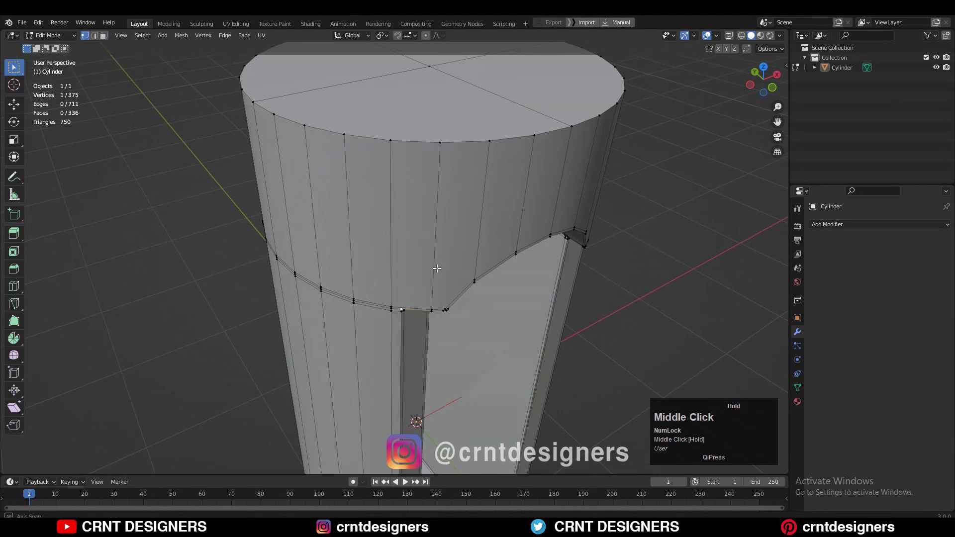
pyautogui.click(418, 146)
pyautogui.rightClick(418, 146)
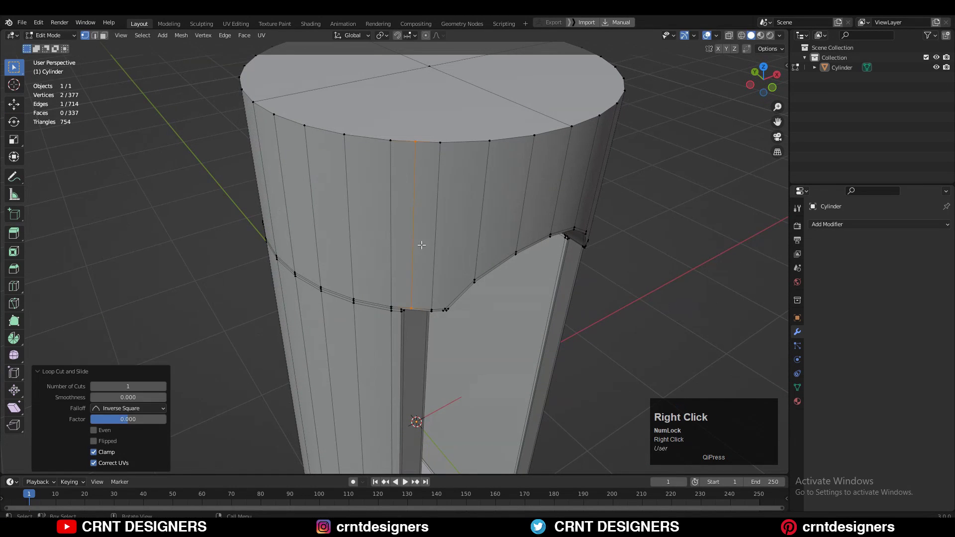
# - Connect the new vertical edge's lower vertex to the ledge's outer corner vertex
pyautogui.press('KP_1')
pyautogui.rightClick(539, 184)
pyautogui.click(511, 496)
pyautogui.moveTo(444, 319); pyautogui.dragTo(428, 264, button='middle')
pyautogui.scroll(5, 428, 264)
pyautogui.press('1')
pyautogui.click(441, 256)
pyautogui.keyDown('shift'); pyautogui.click(422, 264); pyautogui.keyUp('shift')
pyautogui.rightClick(424, 224)
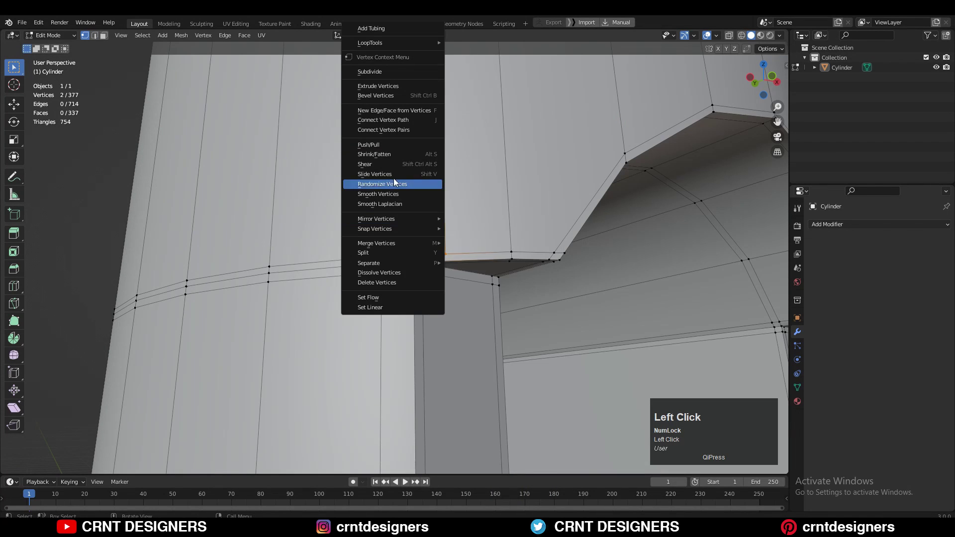
pyautogui.click(399, 130)
pyautogui.scroll(-5, 446, 251)
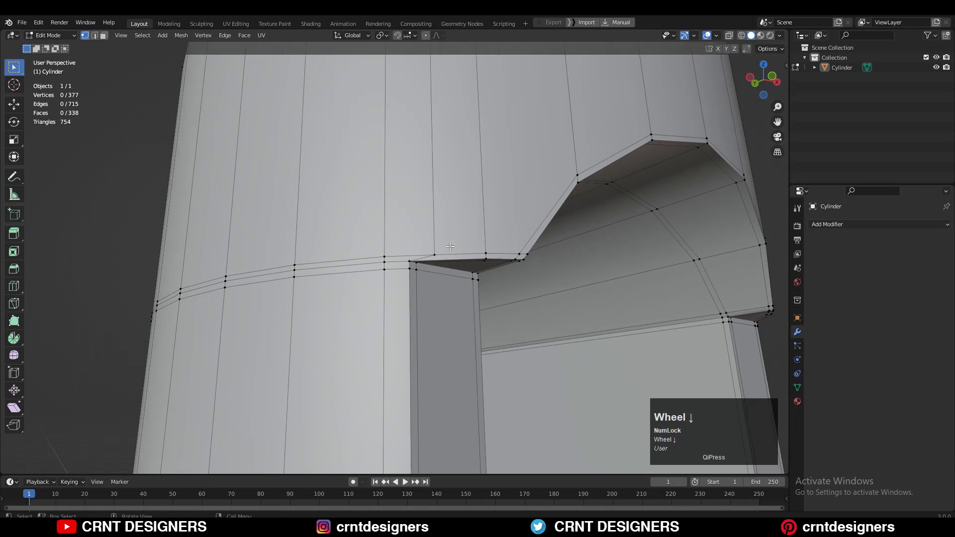
# - Cut a horizontal line through the column's left side from the arch rim loop's left shoulder vertex to the outer edge
pyautogui.press('Tab')
pyautogui.moveTo(466, 246); pyautogui.dragTo(435, 231, button='middle')
pyautogui.scroll(3, 435, 231)
pyautogui.press('Tab')
pyautogui.click(449, 285)
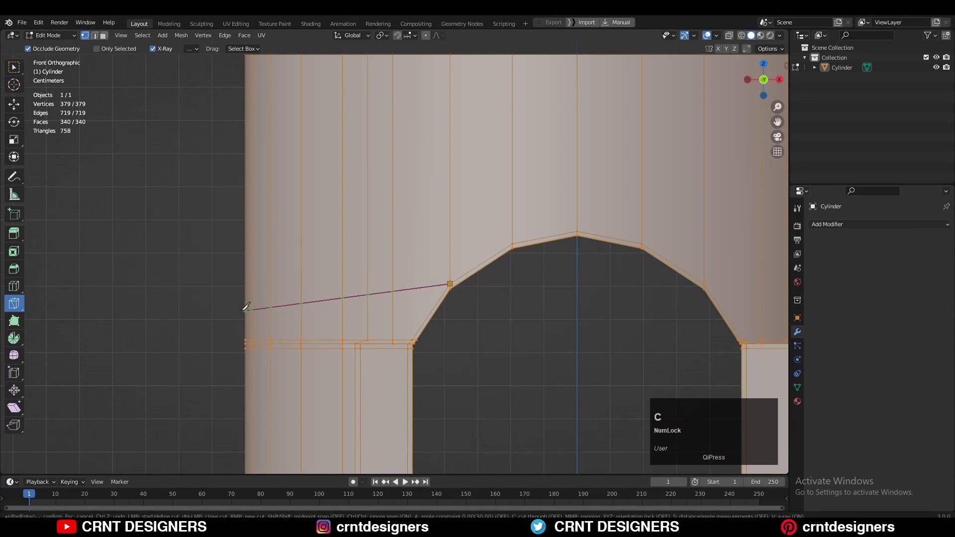
pyautogui.keyDown('shift'); pyautogui.moveTo(381, 250); pyautogui.dragTo(368, 228, button='middle'); pyautogui.keyUp('shift')
pyautogui.press('c')
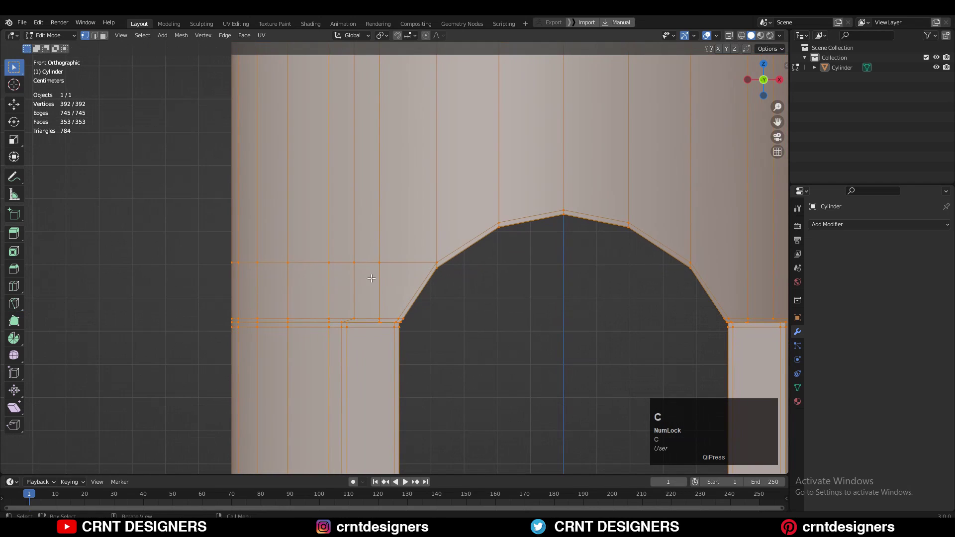
# - Add a horizontal edge loop between the arch and the top rim, flatten it with a Z scale of 0 and lower it slightly
pyautogui.keyDown('alt'); pyautogui.click(381, 284); pyautogui.keyUp('alt')
pyautogui.scroll(-5, 383, 154)
pyautogui.hotkey('ctrl', 'r')
pyautogui.click(429, 199)
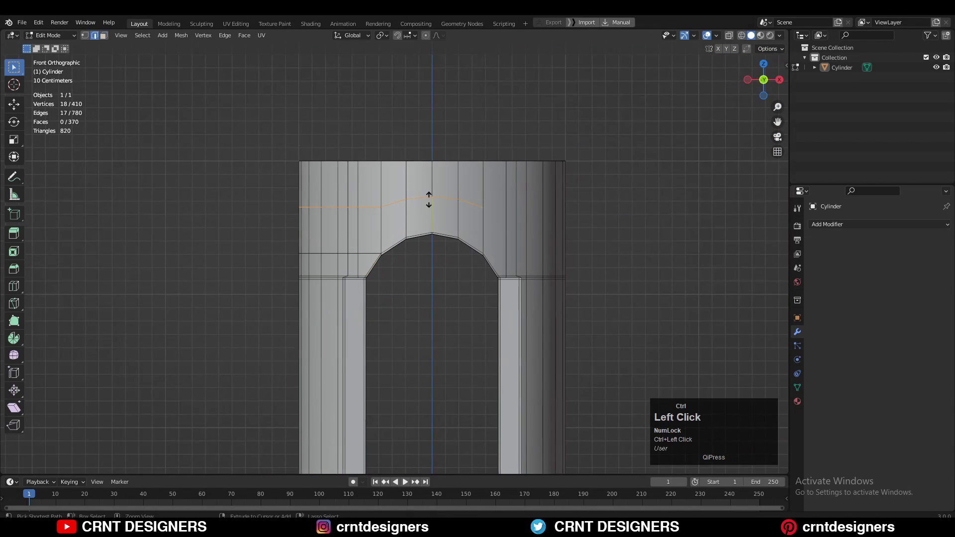
pyautogui.press('s')
pyautogui.click(545, 225)
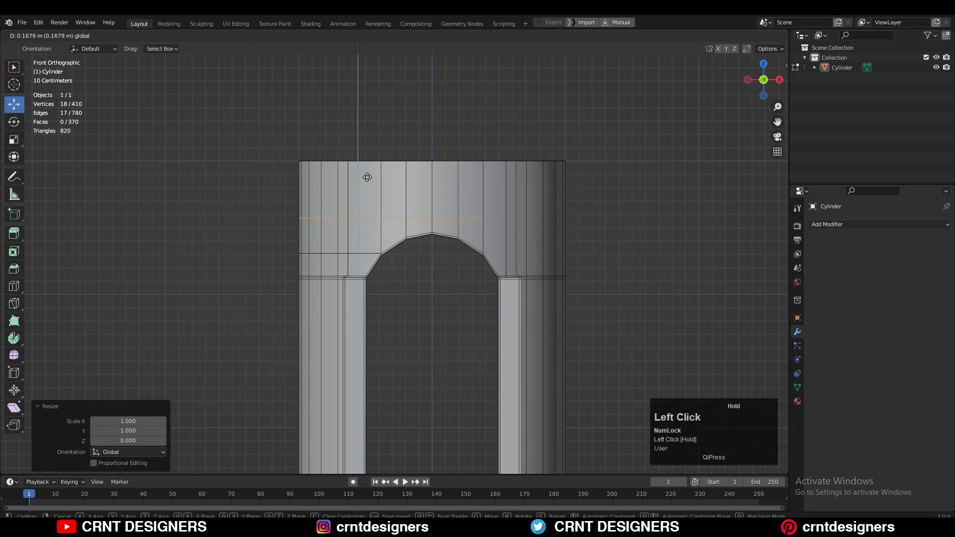
pyautogui.moveTo(368, 180); pyautogui.dragTo(368, 183)
# - Symmetrize the whole mesh so the new horizontal loops of the column's left side are mirrored to the right side
pyautogui.press('a')
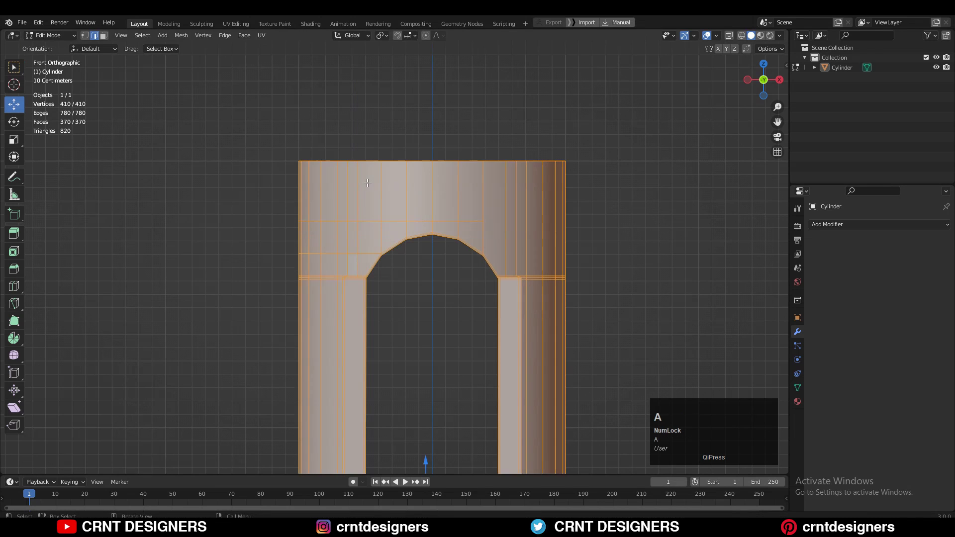
pyautogui.click(182, 35)
pyautogui.click(230, 177)
pyautogui.click(264, 184)
pyautogui.scroll(4, 310, 192)
pyautogui.moveTo(311, 193); pyautogui.dragTo(344, 164, button='middle')
pyautogui.scroll(2, 298, 207)
pyautogui.scroll(-4, 291, 194)
pyautogui.moveTo(311, 207); pyautogui.dragTo(338, 238, button='middle')
pyautogui.scroll(2, 363, 257)
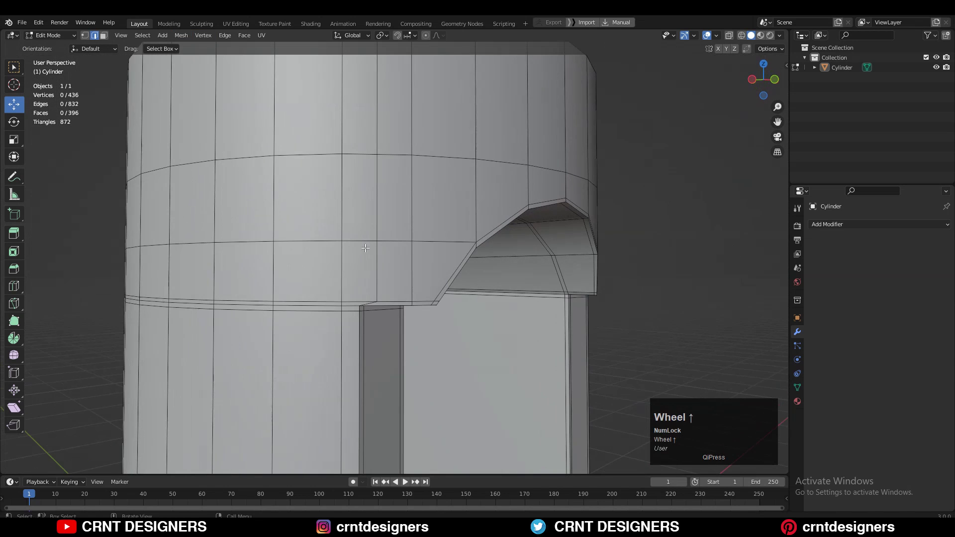
# - Dissolve the extra vertical edge line in the upper band above the ledge's outer corner
pyautogui.keyDown('shift'); pyautogui.moveTo(398, 276); pyautogui.dragTo(402, 275, button='middle'); pyautogui.keyUp('shift')
pyautogui.scroll(5, 402, 275)
pyautogui.press('1')
pyautogui.keyDown('shift'); pyautogui.click(359, 242); pyautogui.keyUp('shift')
pyautogui.rightClick(415, 233)
pyautogui.click(428, 231)
pyautogui.keyDown('alt'); pyautogui.click(459, 216); pyautogui.keyUp('alt')
pyautogui.scroll(-5, 458, 216)
pyautogui.moveTo(459, 216); pyautogui.dragTo(413, 230, button='middle')
pyautogui.scroll(4, 412, 231)
pyautogui.hotkey('ctrl', 'x')
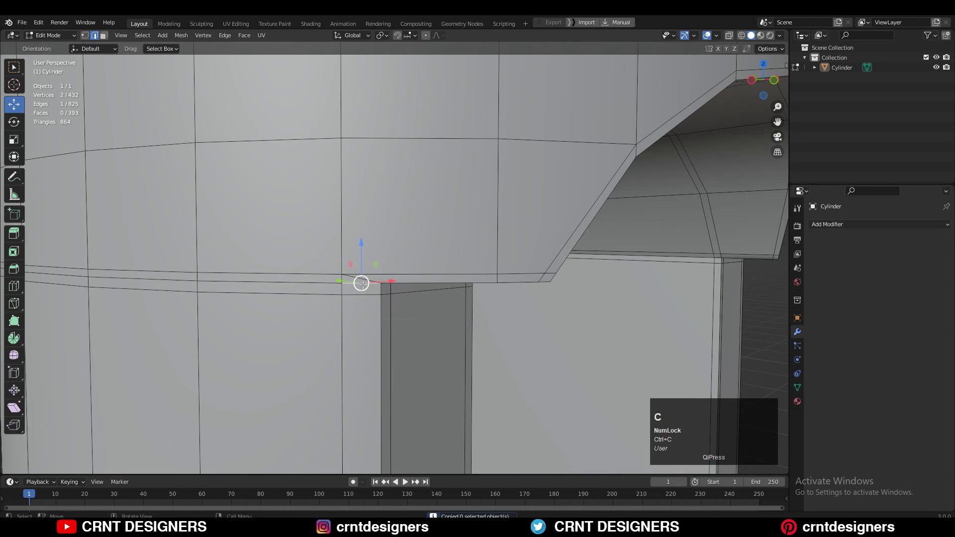
# - Symmetrize the whole mesh along the Y axis
pyautogui.moveTo(365, 284); pyautogui.dragTo(316, 230, button='middle')
pyautogui.rightClick(330, 111)
pyautogui.click(330, 111)
pyautogui.press('2')
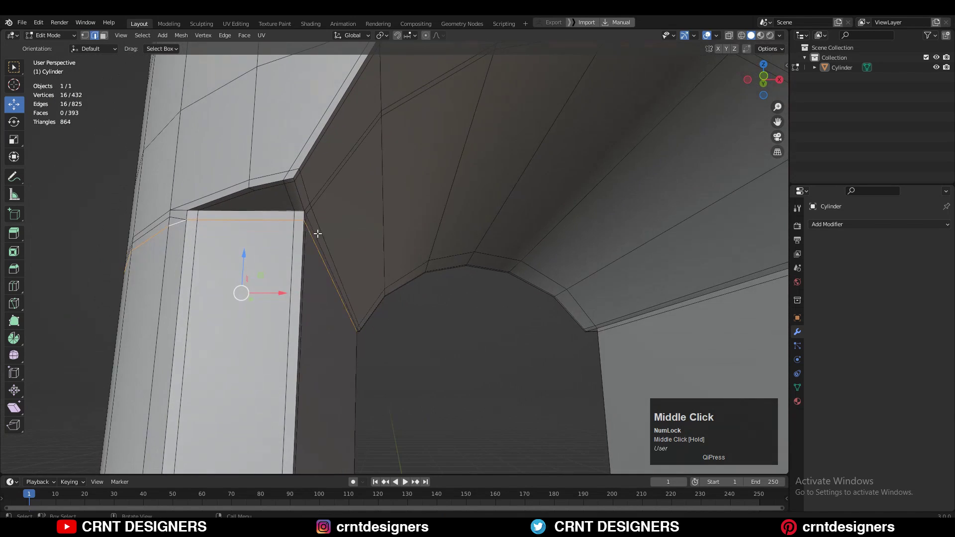
pyautogui.press('a')
pyautogui.click(181, 35)
pyautogui.click(217, 174)
pyautogui.scroll(-3, 217, 174)
pyautogui.click(128, 452)
pyautogui.click(124, 415)
# - Select the face loop running over the ledge corner and examine the topology around the arch
pyautogui.scroll(3, 427, 359)
pyautogui.click(241, 262)
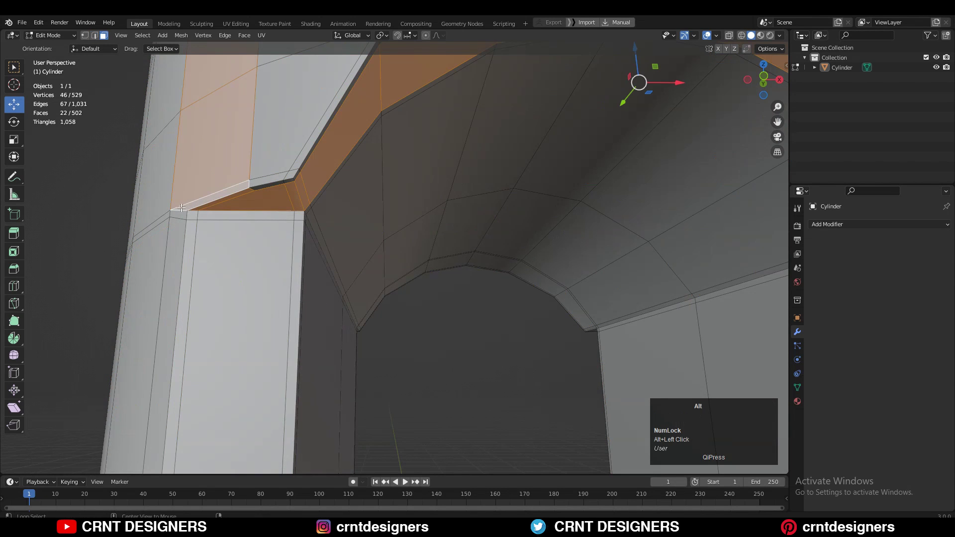
pyautogui.scroll(-4, 180, 212)
pyautogui.moveTo(305, 238); pyautogui.dragTo(222, 194, button='middle')
pyautogui.scroll(-4, 453, 353)
pyautogui.scroll(6, 375, 209)
pyautogui.keyDown('shift'); pyautogui.moveTo(375, 209); pyautogui.dragTo(335, 149, button='middle'); pyautogui.keyUp('shift')
pyautogui.moveTo(335, 149); pyautogui.dragTo(348, 208, button='middle')
pyautogui.scroll(-8, 403, 216)
# - Symmetrize the whole mesh from +Z to -Z
pyautogui.press('a')
pyautogui.keyDown('shift'); pyautogui.moveTo(348, 208); pyautogui.dragTo(410, 289, button='middle'); pyautogui.keyUp('shift')
pyautogui.click(759, 86)
pyautogui.click(214, 183)
pyautogui.click(144, 387)
# - Examine the mirrored column in Object Mode and Edit Mode, selecting face loops along the recess edges to check their flow
pyautogui.keyDown('shift'); pyautogui.scroll(-3, 353, 234); pyautogui.keyUp('shift')
pyautogui.scroll(-3, 408, 234)
pyautogui.moveTo(410, 249); pyautogui.dragTo(396, 222, button='middle')
pyautogui.press('Tab')
pyautogui.click(467, 225)
pyautogui.scroll(4, 447, 224)
pyautogui.scroll(5, 330, 163)
pyautogui.press('Tab')
pyautogui.press('3')
pyautogui.keyDown('alt'); pyautogui.click(290, 112); pyautogui.keyUp('alt')
pyautogui.keyDown('alt'); pyautogui.click(301, 124); pyautogui.keyUp('alt')
pyautogui.scroll(-4, 303, 129)
pyautogui.keyDown('shift'); pyautogui.moveTo(309, 209); pyautogui.dragTo(319, 85, button='middle'); pyautogui.keyUp('shift')
pyautogui.moveTo(278, 343); pyautogui.dragTo(502, 330, button='middle')
# - Add a Subdivision Surface modifier to the column
pyautogui.press('Tab')
pyautogui.click(433, 311)
pyautogui.click(816, 224)
pyautogui.click(778, 403)
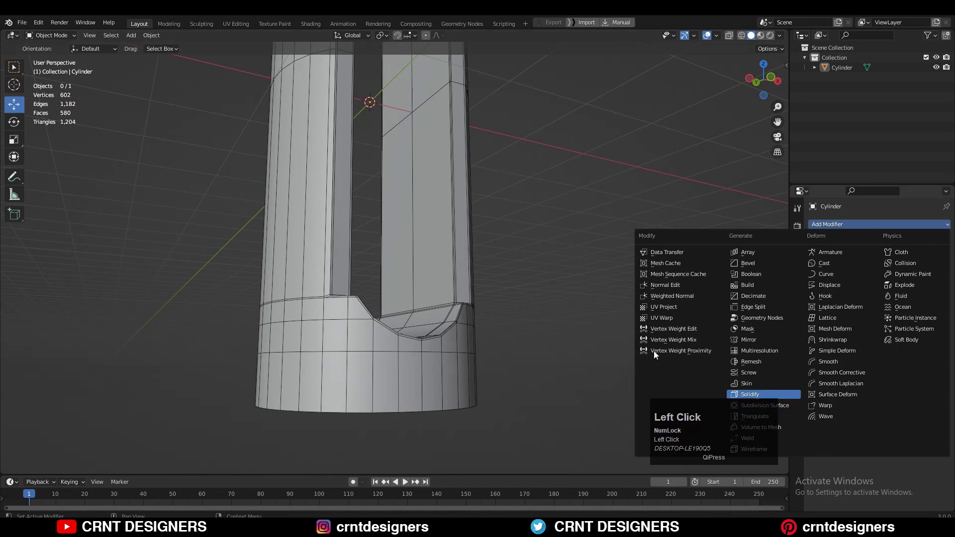
pyautogui.click(843, 226)
pyautogui.click(785, 396)
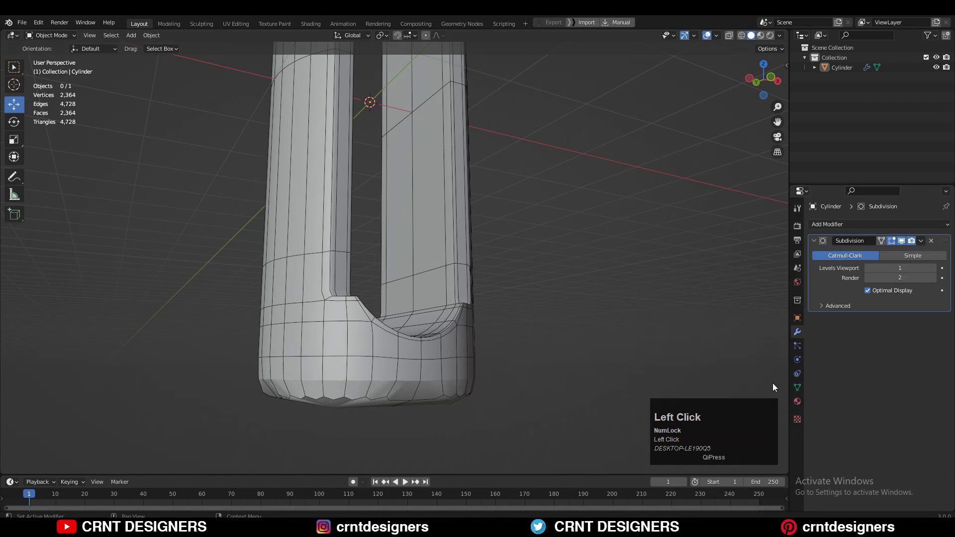
# - Turn off the Subdivision modifier's display in Edit Mode
pyautogui.press('Tab')
pyautogui.moveTo(467, 357); pyautogui.dragTo(448, 263, button='middle')
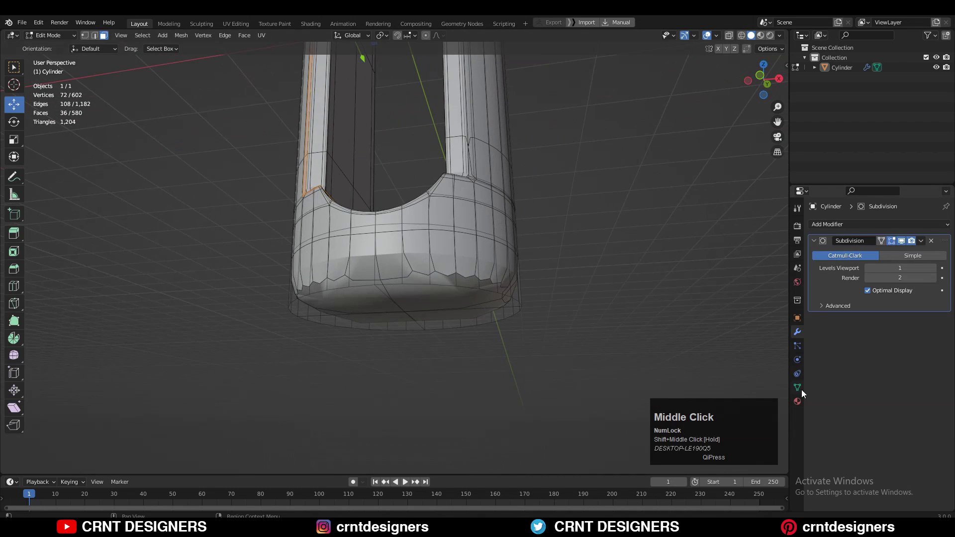
pyautogui.click(798, 388)
pyautogui.click(457, 312)
pyautogui.moveTo(457, 312); pyautogui.dragTo(424, 287, button='middle')
pyautogui.click(798, 331)
pyautogui.click(892, 241)
# - Inset the column's bottom faces twice, the second time by 0.029 m, and add a supporting edge loop just above the bottom rim
pyautogui.moveTo(497, 308); pyautogui.dragTo(418, 353)
pyautogui.moveTo(627, 344); pyautogui.dragTo(537, 330, button='middle')
pyautogui.press('i')
pyautogui.click(619, 293)
pyautogui.moveTo(655, 256); pyautogui.dragTo(540, 261, button='middle')
pyautogui.press('i')
pyautogui.click(629, 244)
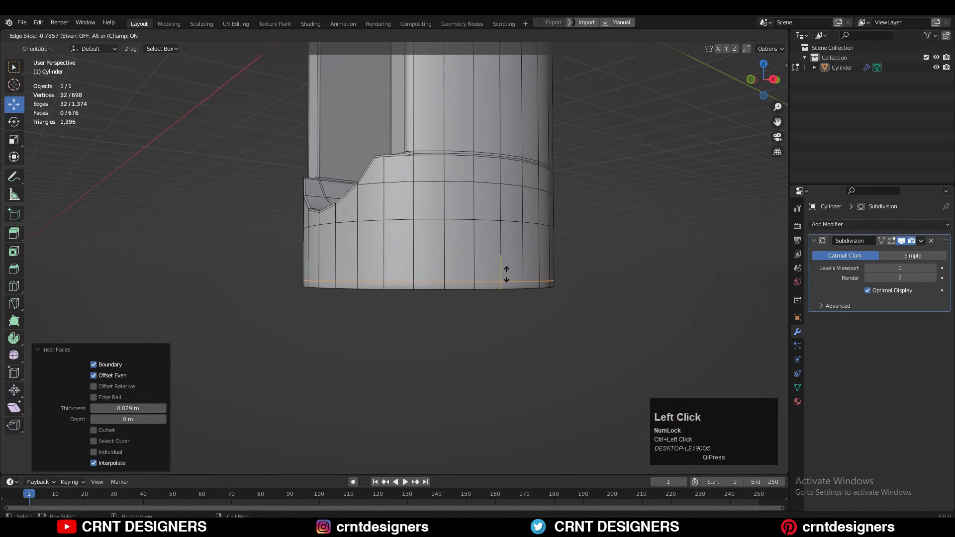
# - Check the column's subdivided surface in Object Mode around the base and the arched opening
pyautogui.moveTo(426, 214); pyautogui.dragTo(485, 226, button='middle')
pyautogui.scroll(-3, 485, 227)
pyautogui.press('Tab')
pyautogui.moveTo(378, 243); pyautogui.dragTo(473, 281, button='middle')
pyautogui.scroll(3, 416, 257)
pyautogui.press('Tab')
pyautogui.scroll(-4, 593, 294)
pyautogui.press('Tab')
pyautogui.press('Tab')
# - Symmetrize the whole mesh from -X to +X
pyautogui.press('a')
pyautogui.click(145, 35)
pyautogui.click(184, 35)
pyautogui.click(188, 182)
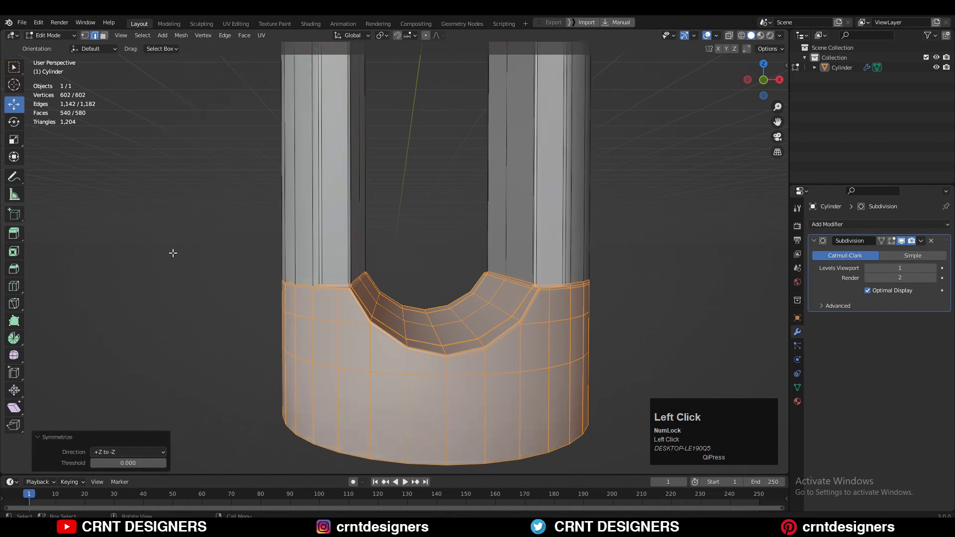
pyautogui.click(115, 443)
pyautogui.press('Tab')
pyautogui.press('Tab')
pyautogui.hotkey('ctrl', 'r')
pyautogui.click(557, 119)
pyautogui.rightClick(557, 119)
pyautogui.scroll(-5, 410, 188)
pyautogui.keyDown('shift'); pyautogui.moveTo(409, 188); pyautogui.dragTo(398, 264, button='middle'); pyautogui.keyUp('shift')
pyautogui.press('Tab')
pyautogui.press('Tab')
pyautogui.hotkey('ctrl', 'z')
pyautogui.hotkey('ctrl', 'z')
pyautogui.hotkey('ctrl', 'z')
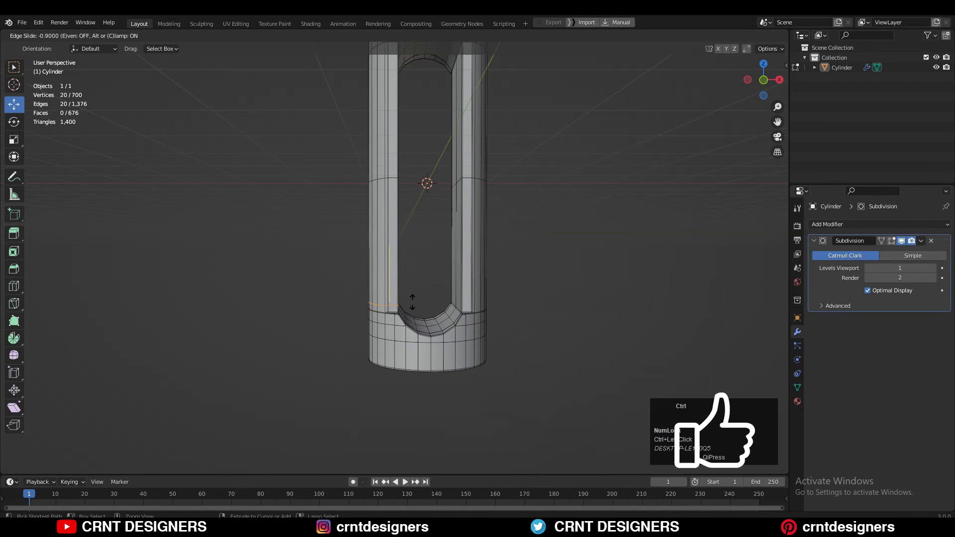
# - Add supporting edge loops to the left pillar near the lower and upper arch bases, each with a slide factor of -0.9
pyautogui.click(413, 303)
pyautogui.keyDown('shift'); pyautogui.moveTo(390, 105); pyautogui.dragTo(394, 209, button='middle'); pyautogui.keyUp('shift')
pyautogui.hotkey('ctrl', 'r')
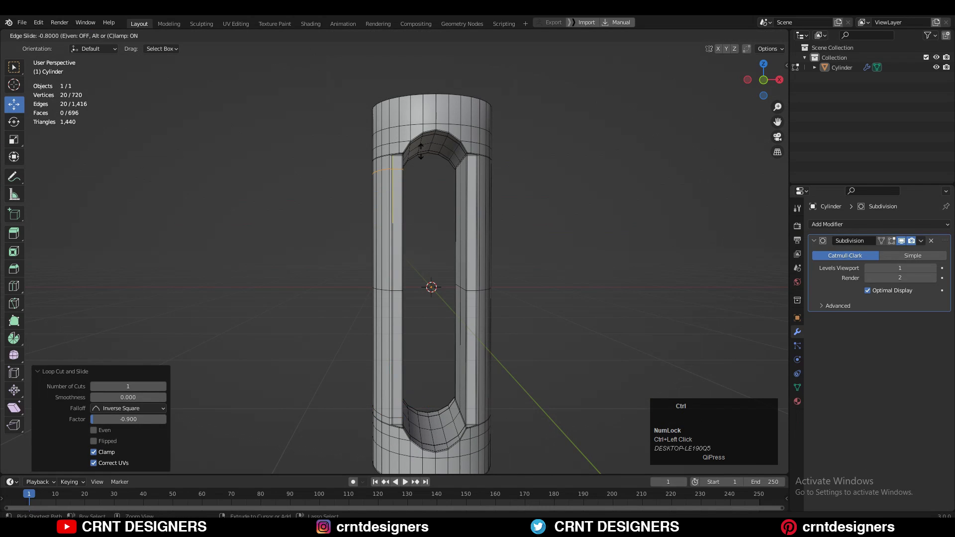
pyautogui.keyDown('ctrl'); pyautogui.click(422, 150); pyautogui.keyUp('ctrl')
# - Add five evenly spaced edge loops to each of the left pillar's upper and lower halves, with a slide factor of 0
pyautogui.keyDown('shift'); pyautogui.moveTo(408, 254); pyautogui.dragTo(417, 194, button='middle'); pyautogui.keyUp('shift')
pyautogui.hotkey('ctrl', 'r')
pyautogui.scroll(3, 402, 189)
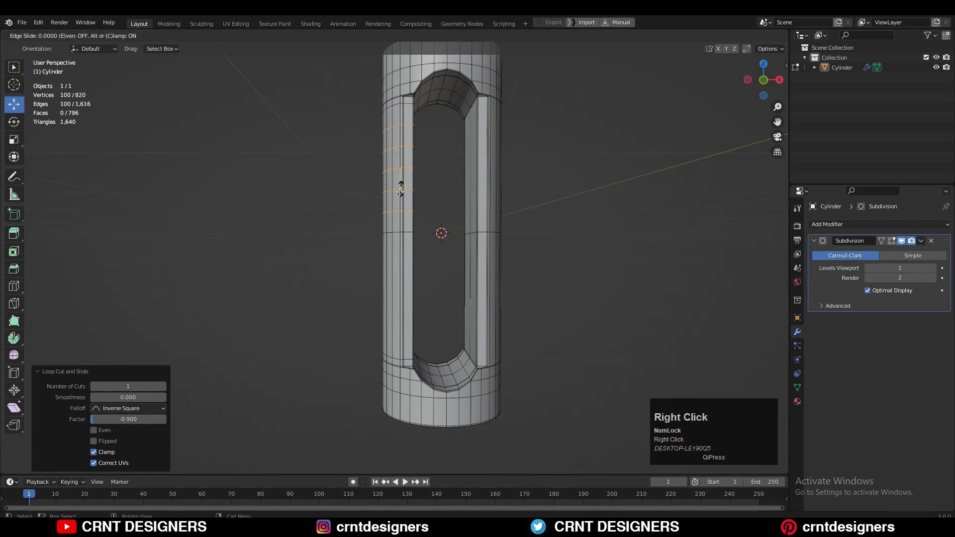
pyautogui.moveTo(390, 282); pyautogui.dragTo(413, 269, button='middle')
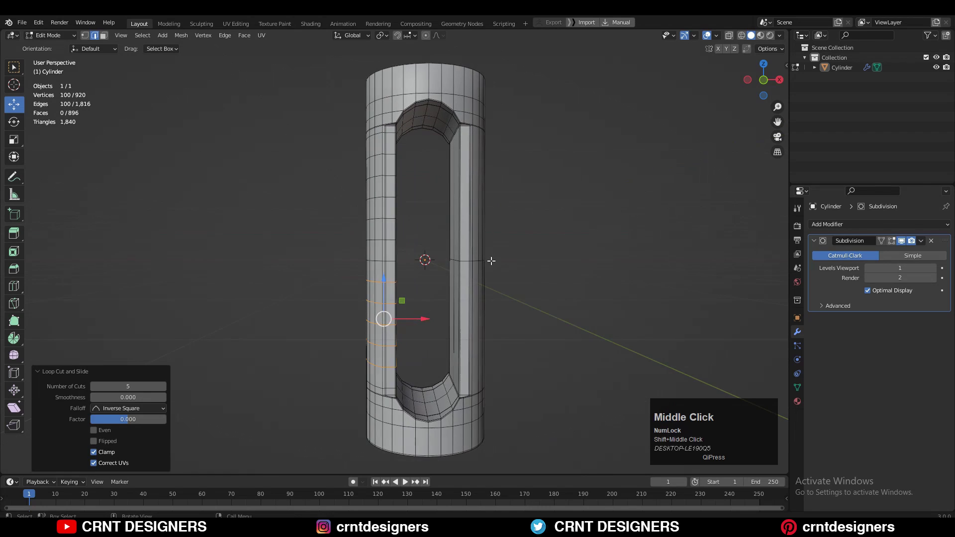
# - Symmetrize the whole mesh to mirror the left pillar's loops onto the right pillar, and check the subdivided result
pyautogui.press('a')
pyautogui.click(144, 35)
pyautogui.click(176, 34)
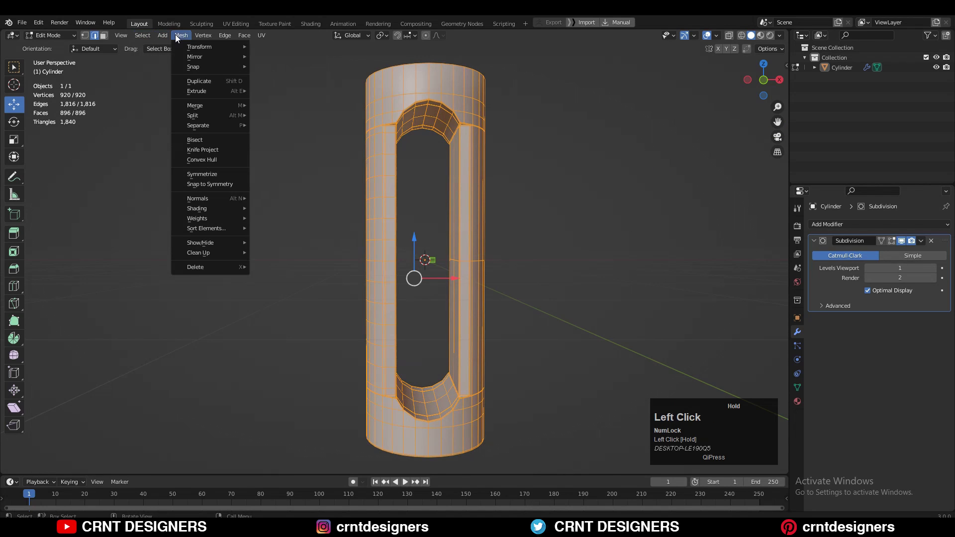
pyautogui.click(213, 176)
pyautogui.press('Tab')
pyautogui.moveTo(532, 162); pyautogui.dragTo(461, 144, button='middle')
pyautogui.press('Tab')
# - Inset the four faces of the column's top cap by about 0.052 m
pyautogui.press('3')
pyautogui.click(442, 103)
pyautogui.keyDown('shift'); pyautogui.click(401, 97); pyautogui.keyUp('shift')
pyautogui.keyDown('shift'); pyautogui.moveTo(542, 121); pyautogui.dragTo(512, 196, button='middle'); pyautogui.keyUp('shift')
pyautogui.press('i')
pyautogui.click(506, 198)
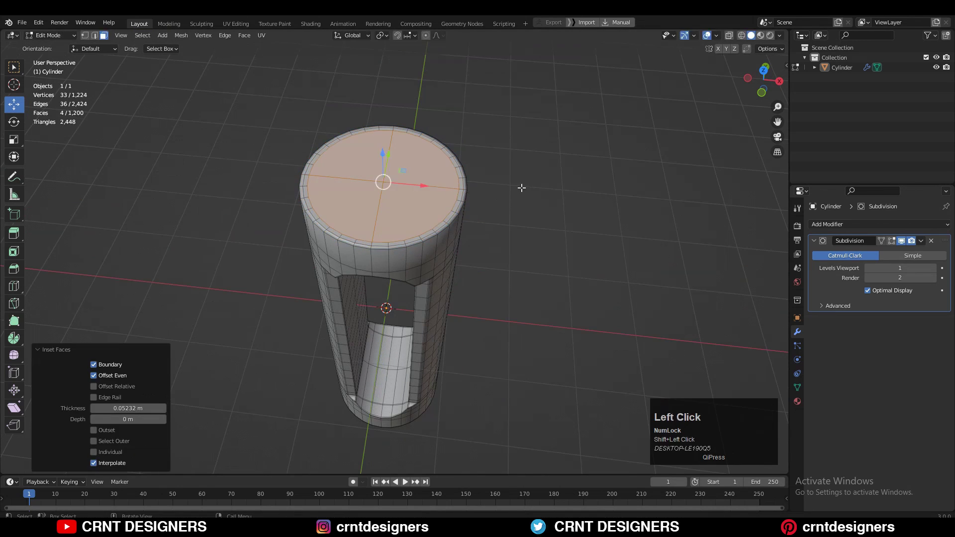
# - Symmetrize the whole mesh from +Z to -Z to copy the top cap's inset to the bottom
pyautogui.press('Tab')
pyautogui.moveTo(475, 362); pyautogui.dragTo(472, 209, button='middle')
pyautogui.press('Tab')
pyautogui.press('a')
pyautogui.click(181, 35)
pyautogui.click(213, 175)
pyautogui.click(125, 451)
pyautogui.click(123, 387)
# - Set the Subdivision modifier's viewport level to 2 and inspect the smooth surface in Object Mode with overlays hidden
pyautogui.press('Tab')
pyautogui.click(708, 36)
pyautogui.moveTo(502, 279); pyautogui.dragTo(416, 241, button='middle')
pyautogui.click(933, 268)
pyautogui.click(707, 36)
pyautogui.click(433, 214)
# - Cut a horizontal edge loop just below the column's top and scale the top rim vertices inward to form a chamfer
pyautogui.press('Tab')
pyautogui.hotkey('ctrl', 'r')
pyautogui.click(407, 233)
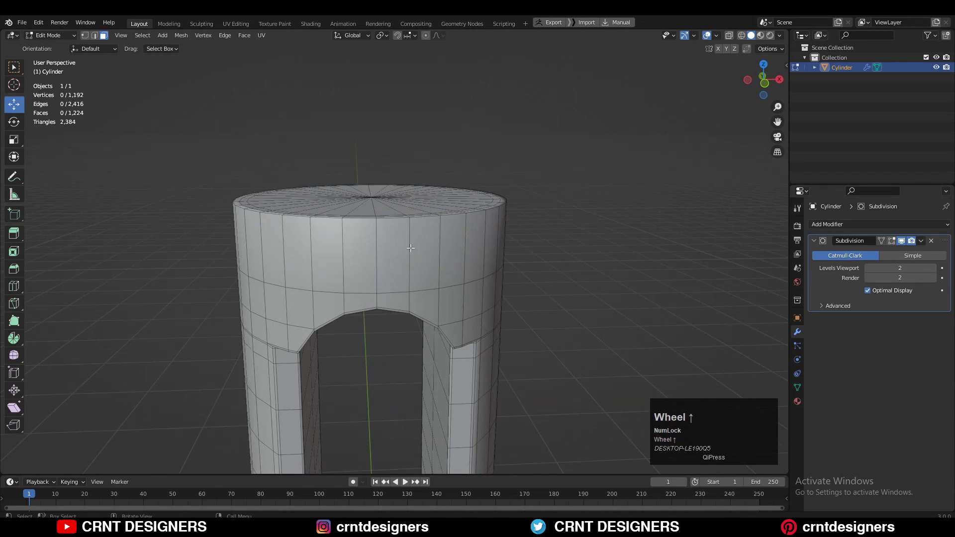
pyautogui.press('KP_1')
pyautogui.press('1')
pyautogui.hotkey('alt', 'z')
pyautogui.moveTo(559, 184); pyautogui.dragTo(263, 241)
pyautogui.press('s')
# - Add supporting horizontal edge loops on and just below the column's top chamfer
pyautogui.scroll(3, 470, 241)
pyautogui.hotkey('ctrl', 'r')
pyautogui.click(490, 243)
pyautogui.hotkey('alt', 'z')
pyautogui.moveTo(546, 178); pyautogui.dragTo(510, 111, button='middle')
pyautogui.hotkey('ctrl', 'r')
pyautogui.click(540, 247)
pyautogui.click(539, 237)
# - Edge-slide the horizontal loop at the lower edge of the top chamfer to tighten its support
pyautogui.moveTo(542, 240); pyautogui.dragTo(531, 164, button='middle')
pyautogui.press('2')
pyautogui.keyDown('alt'); pyautogui.click(531, 162); pyautogui.keyUp('alt')
pyautogui.press('g')
pyautogui.press('g')
pyautogui.click(628, 144)
# - Examine the subdivided column's chamfered top and through-opening, comparing Edit and Object Mode with overlays hidden and shown
pyautogui.moveTo(629, 145); pyautogui.dragTo(304, 255, button='middle')
pyautogui.press('Tab')
pyautogui.press('Tab')
pyautogui.press('Tab')
pyautogui.scroll(-3, 410, 223)
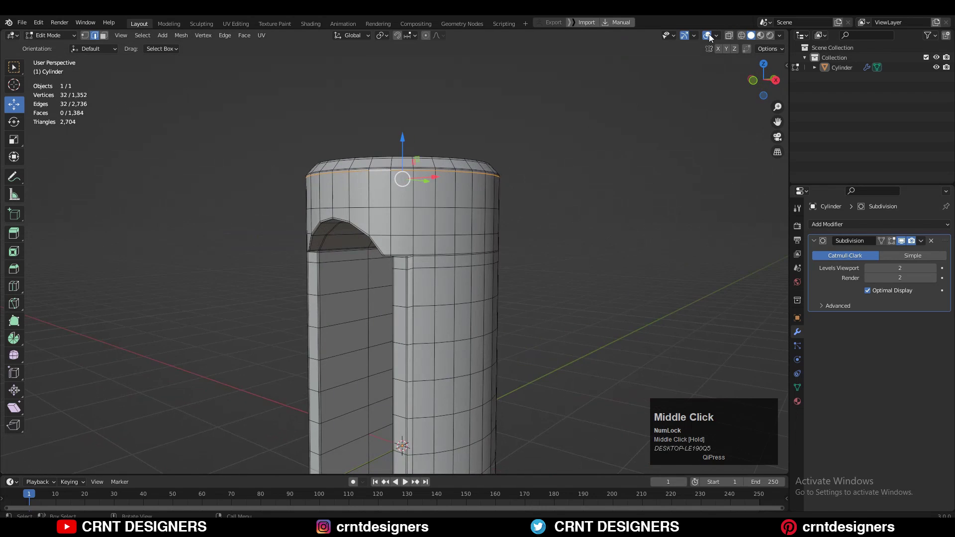
pyautogui.click(708, 36)
pyautogui.scroll(-4, 471, 252)
pyautogui.keyDown('shift'); pyautogui.moveTo(471, 252); pyautogui.dragTo(506, 107, button='middle'); pyautogui.keyUp('shift')
pyautogui.moveTo(452, 213); pyautogui.dragTo(587, 189, button='middle')
pyautogui.click(707, 36)
pyautogui.press('Tab')
pyautogui.keyDown('shift'); pyautogui.moveTo(455, 188); pyautogui.dragTo(453, 200, button='middle'); pyautogui.keyUp('shift')
pyautogui.scroll(2, 453, 200)
pyautogui.click(707, 35)
pyautogui.click(707, 35)
# - Symmetrize the whole mesh from +Z to -Z to copy the chamfered top to the bottom, and return to Object Mode
pyautogui.press('Tab')
pyautogui.press('a')
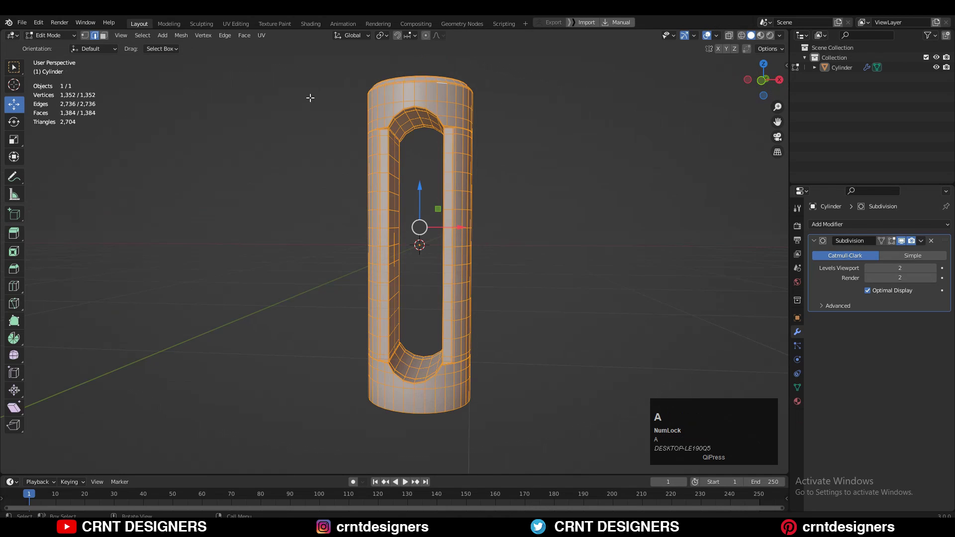
pyautogui.click(181, 35)
pyautogui.click(195, 177)
pyautogui.click(137, 454)
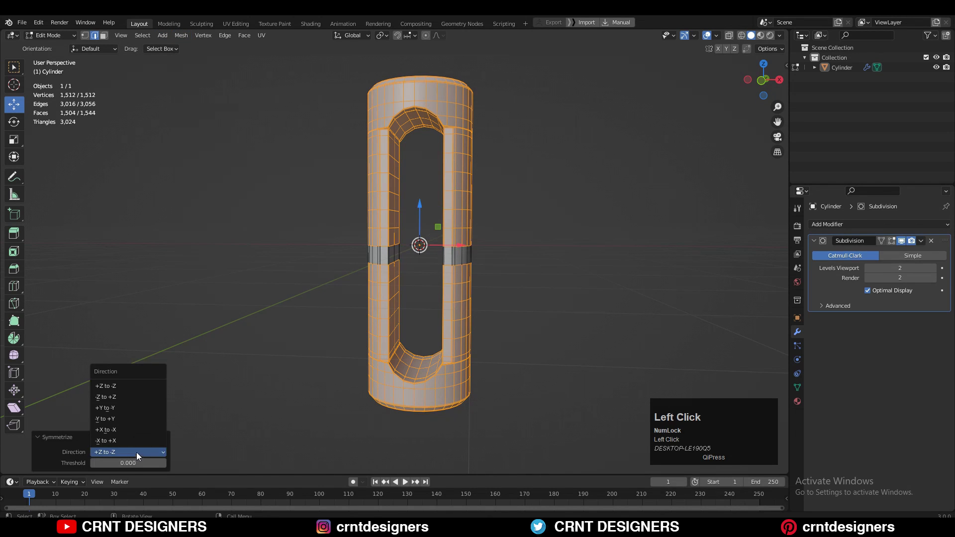
pyautogui.click(124, 390)
pyautogui.click(358, 259)
pyautogui.press('Tab')
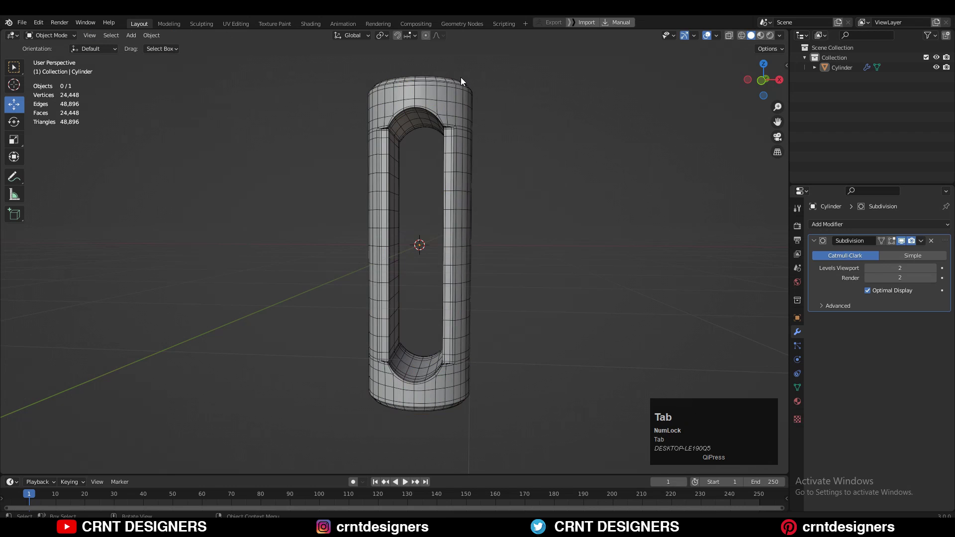
# - Inspect the smoothed column from several sides with overlays hidden and shown, and save the file
pyautogui.moveTo(448, 83); pyautogui.dragTo(463, 293, button='middle')
pyautogui.hotkey('ctrl', 's')
pyautogui.click(707, 35)
pyautogui.moveTo(636, 82); pyautogui.dragTo(465, 260, button='middle')
pyautogui.click(465, 260)
pyautogui.click(707, 35)
pyautogui.click(659, 71)
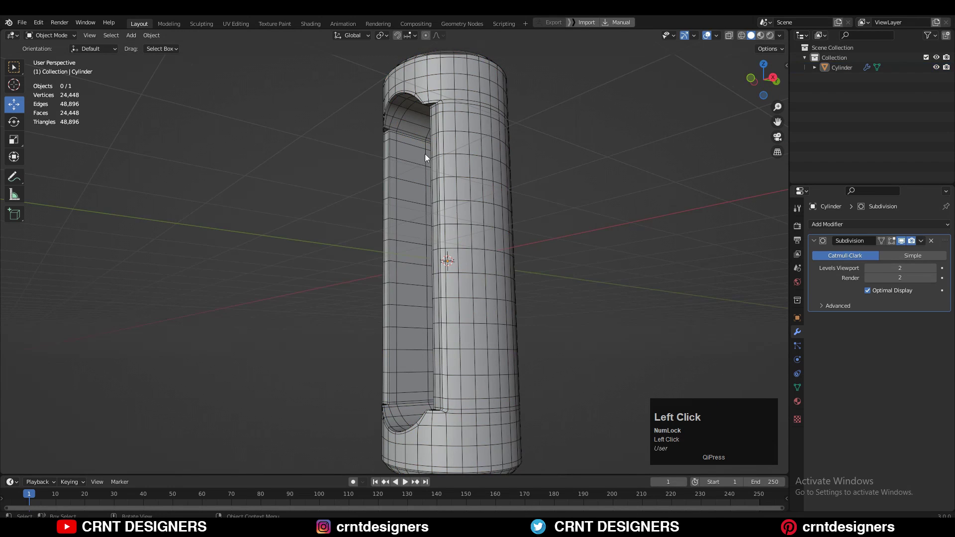
pyautogui.scroll(2, 444, 157)
pyautogui.moveTo(444, 157); pyautogui.dragTo(546, 206, button='middle')
pyautogui.hotkey('ctrl', 's')
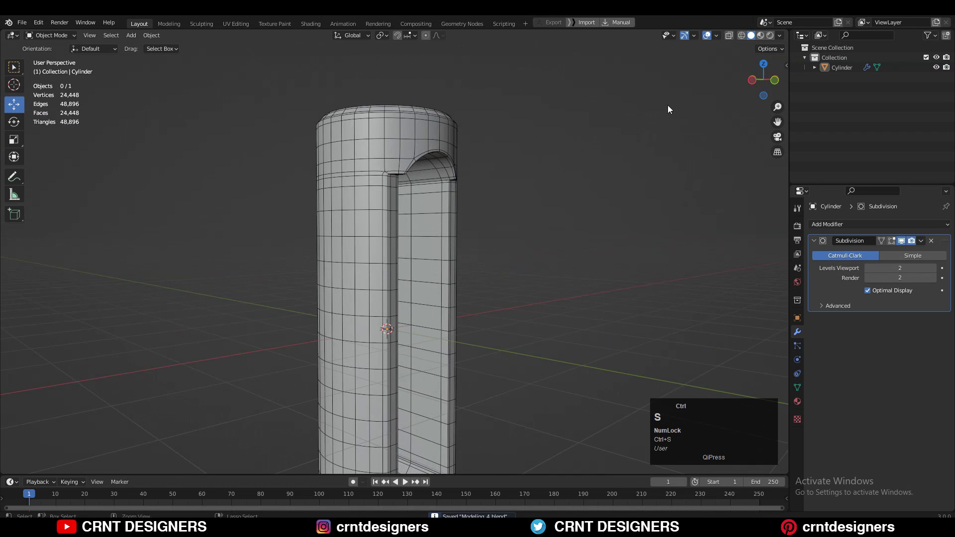
# - Set the viewport's solid shading lighting to MatCap and open the choice of matcap materials
pyautogui.click(780, 36)
pyautogui.click(773, 84)
pyautogui.click(777, 104)
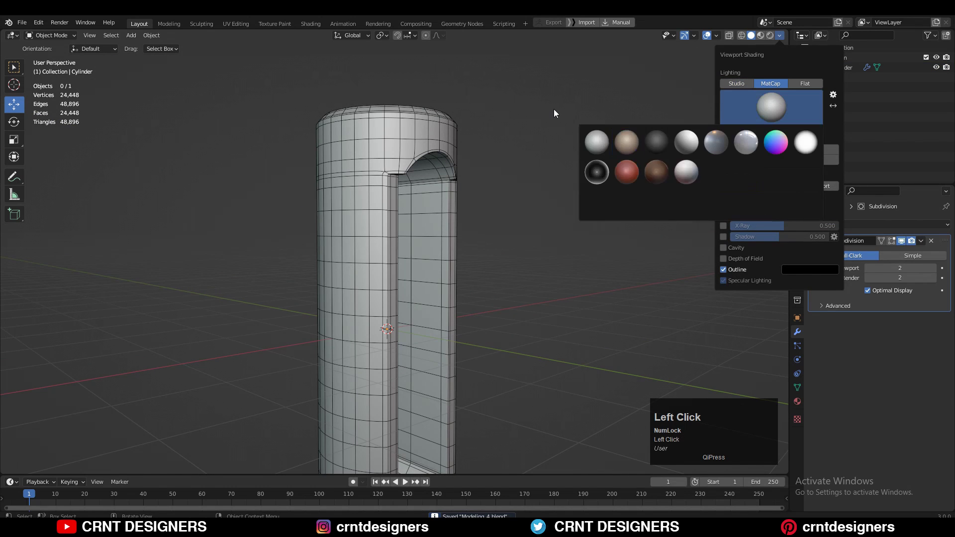